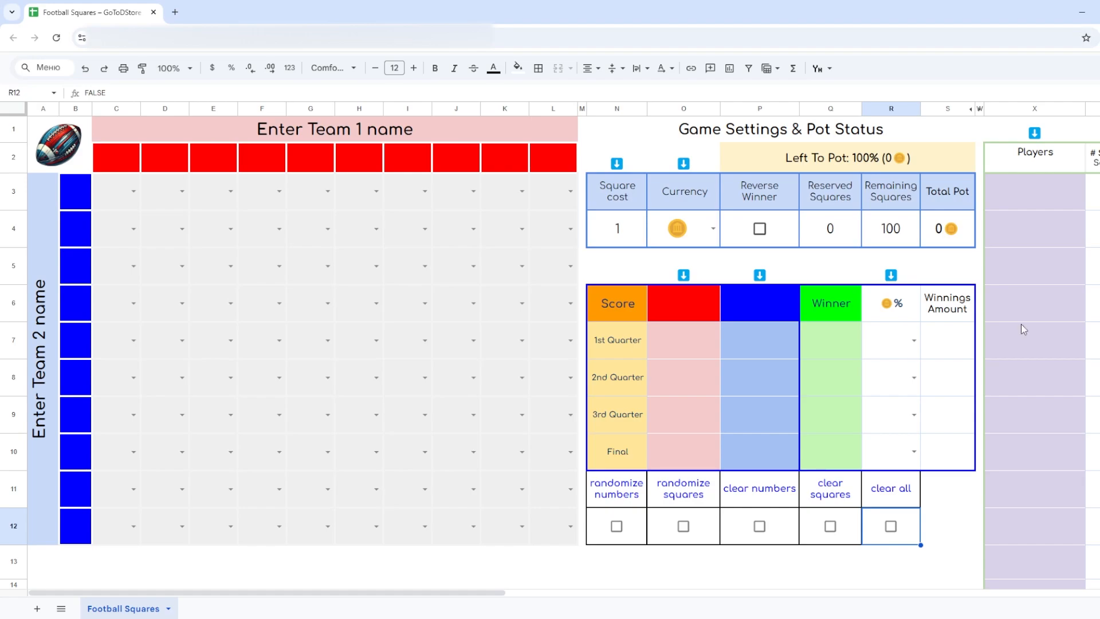
- Try square costs of 2, 3, 4 and 5 in the game settings, and return the cost to 1
left_click(617, 229)
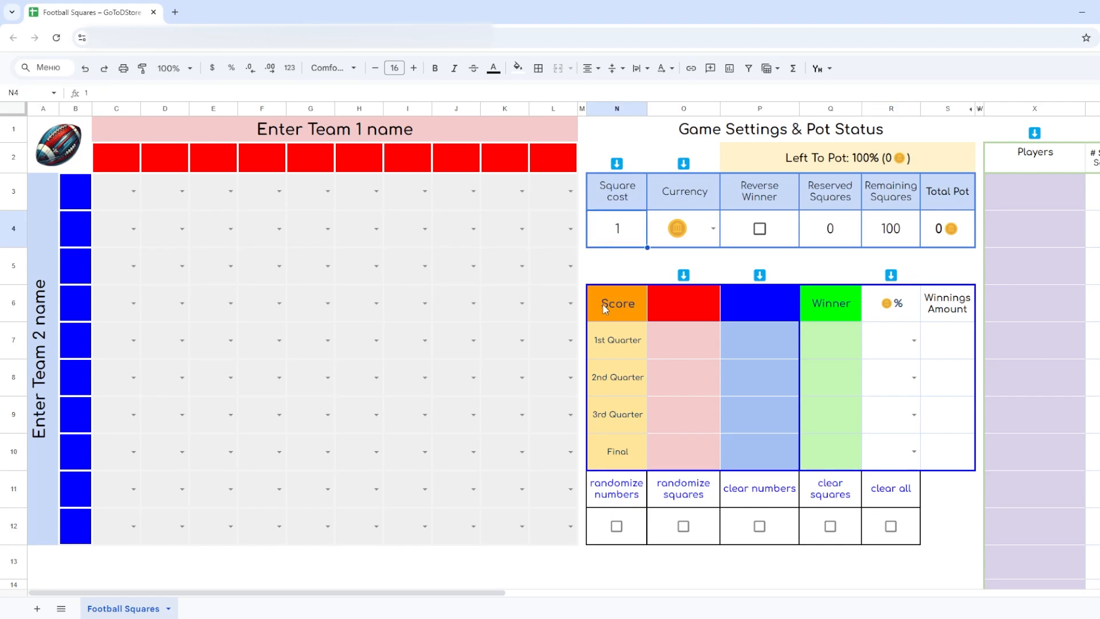
type("2")
key("Return")
key("Up")
type("3")
key("Return")
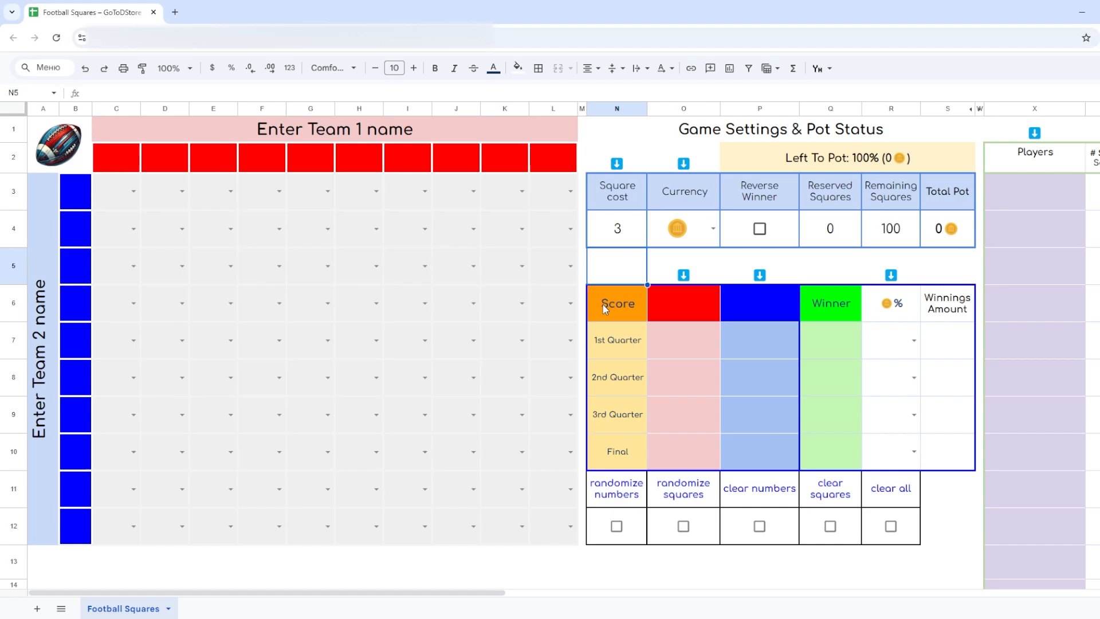
key("Up")
type("4")
key("Return")
key("Up")
type("5")
key("Return")
key("Up")
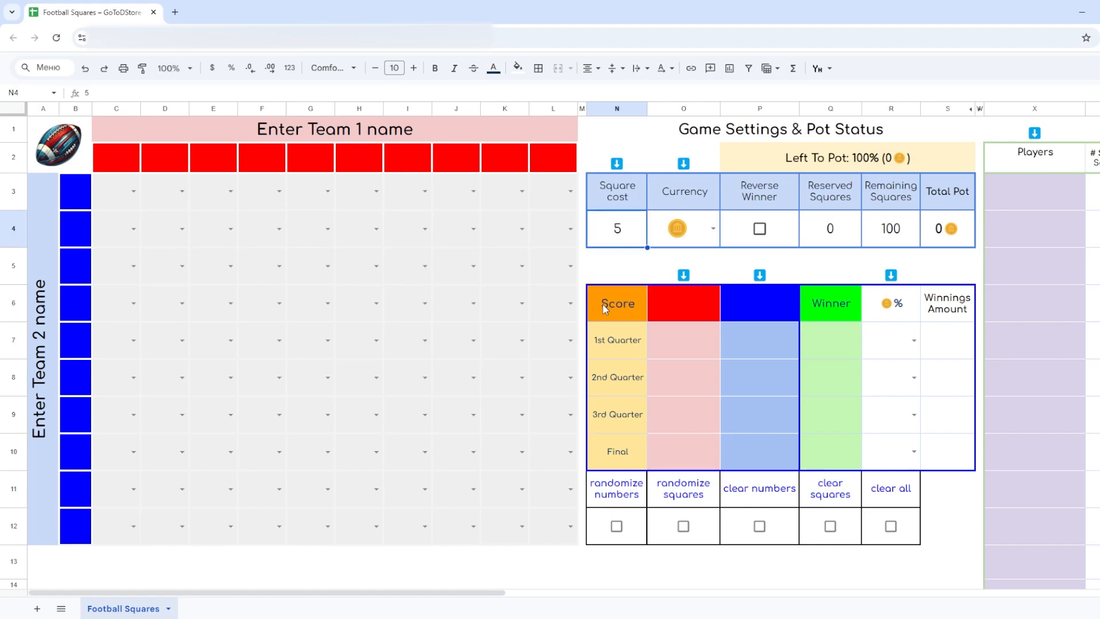
type("1")
key("Return")
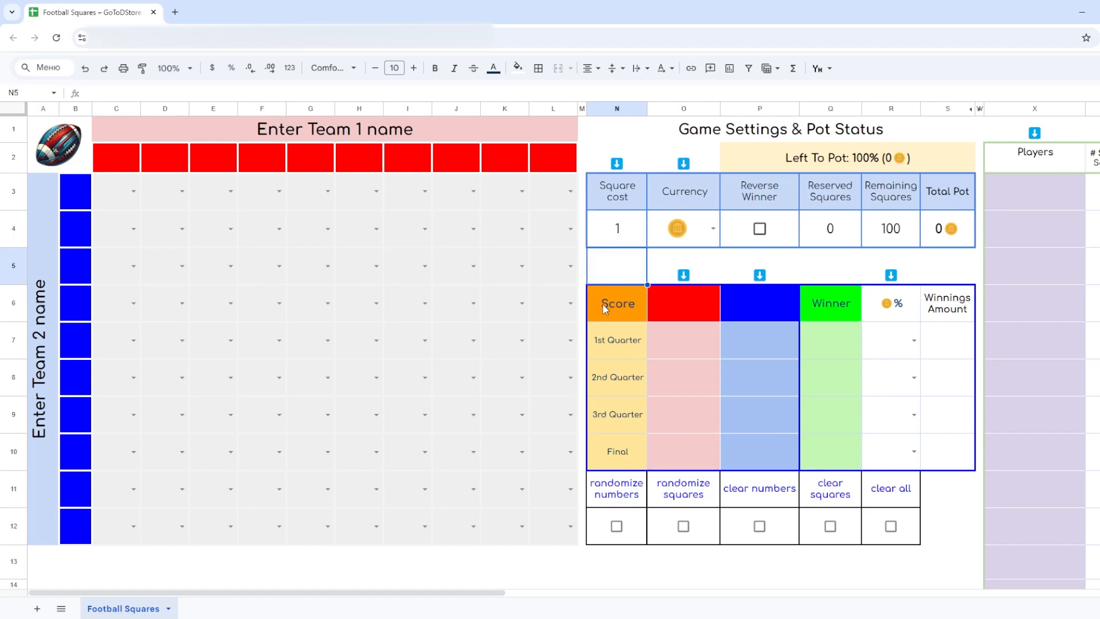
- Switch the currency through the green, blue and purple banknote symbols and back to the gold coin
left_click(714, 228)
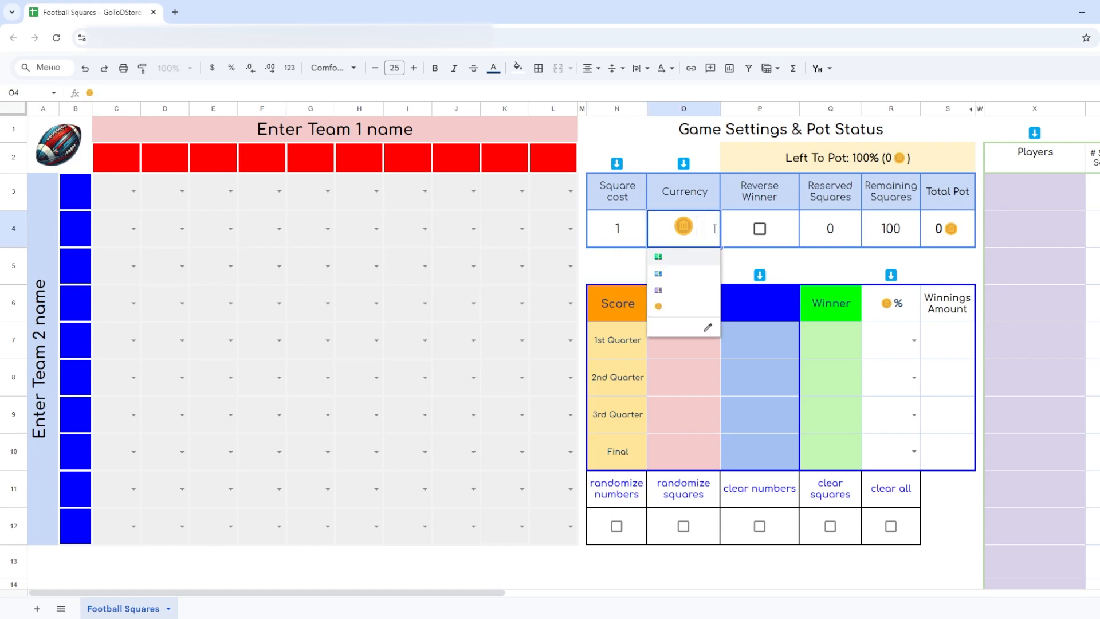
left_click(689, 257)
left_click(713, 228)
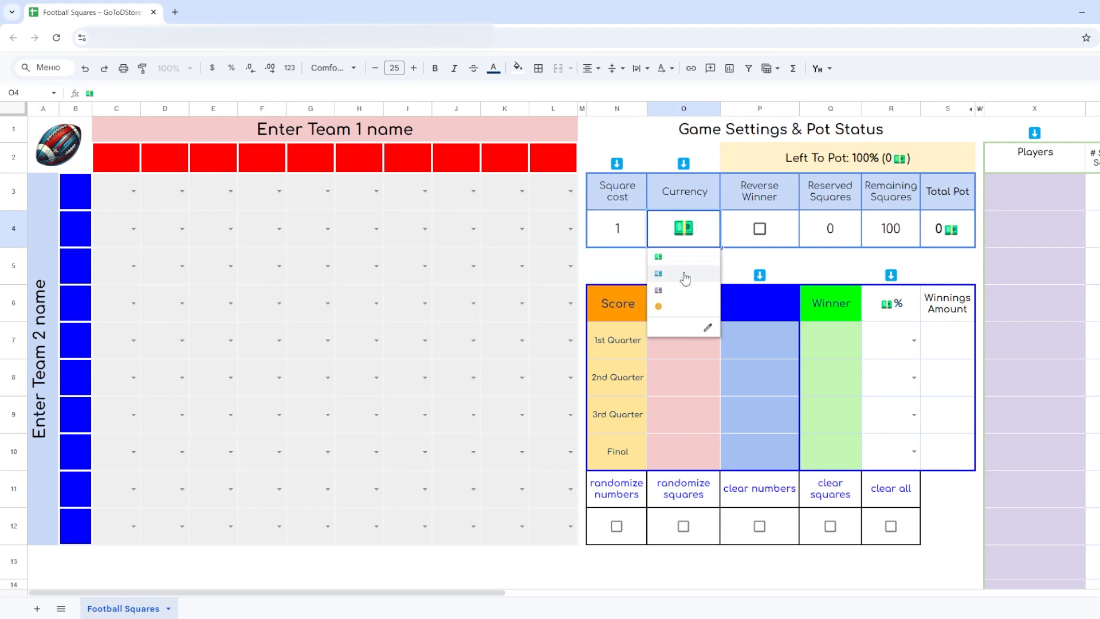
left_click(685, 273)
left_click(713, 228)
left_click(678, 290)
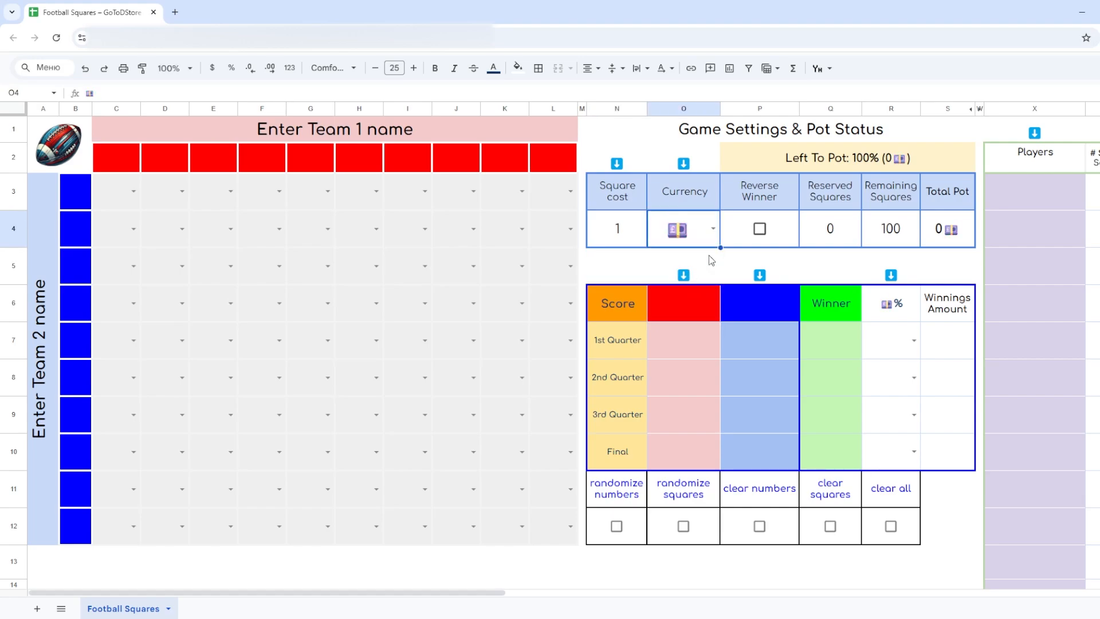
left_click(713, 229)
left_click(680, 303)
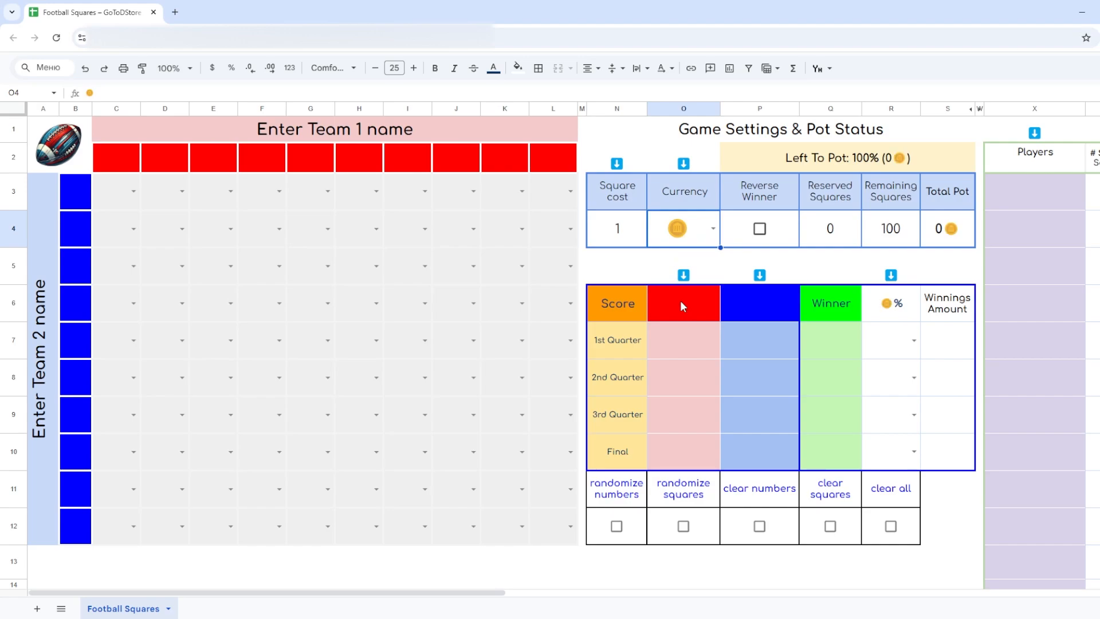
- Enable the Reverse Winner option in the game settings and disable it again
left_click(760, 231)
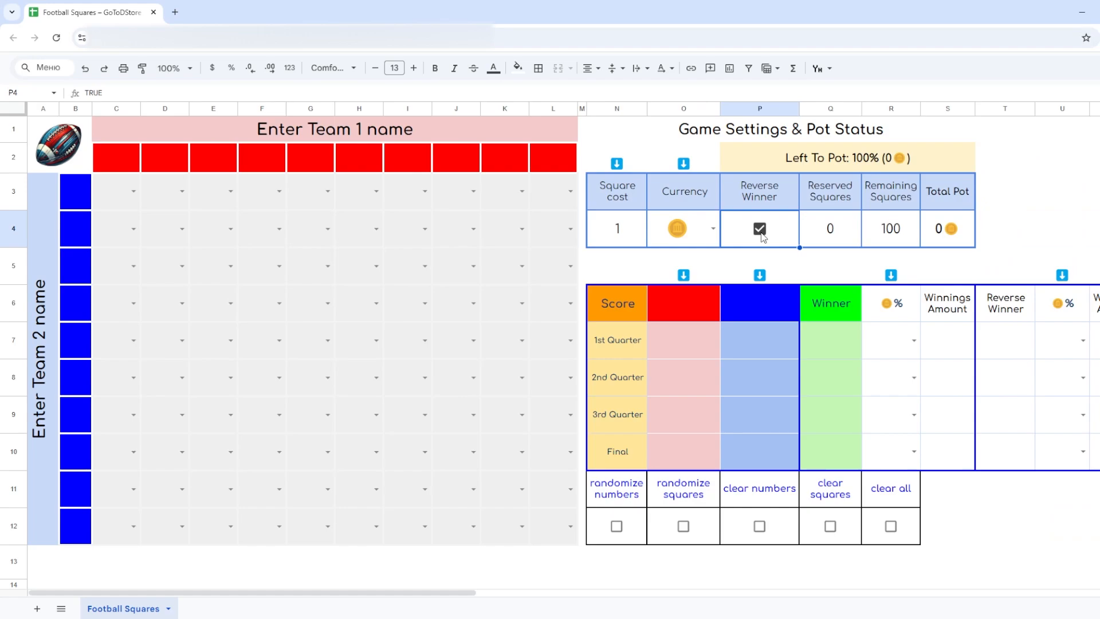
left_click(760, 230)
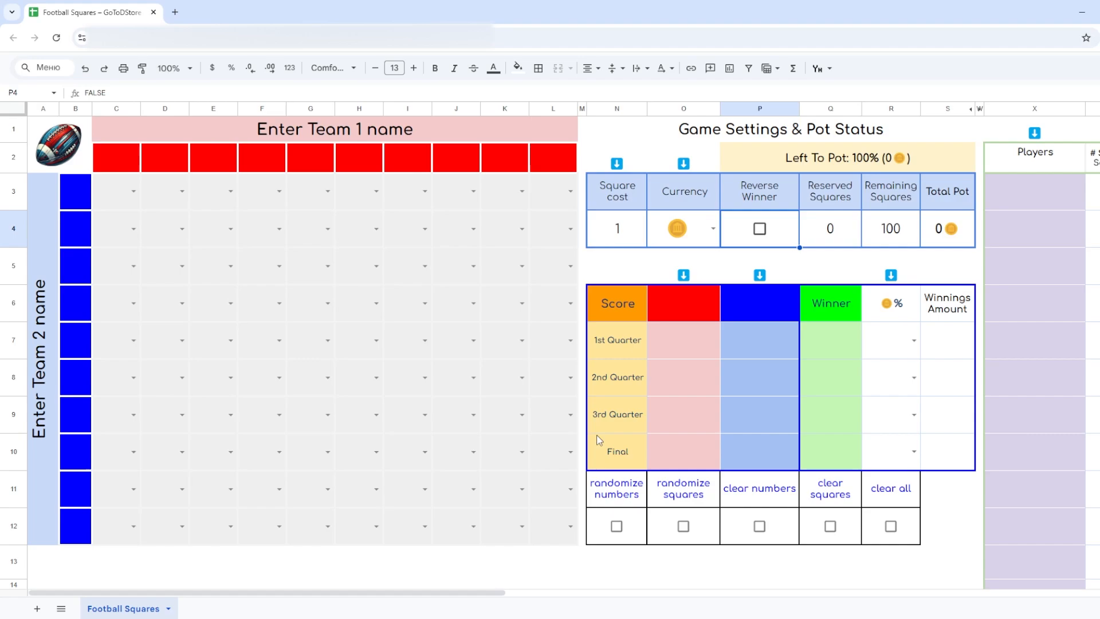
- Enter the names of five players in the Players list, cells X3 to X7
left_click_drag(492, 593, 723, 568)
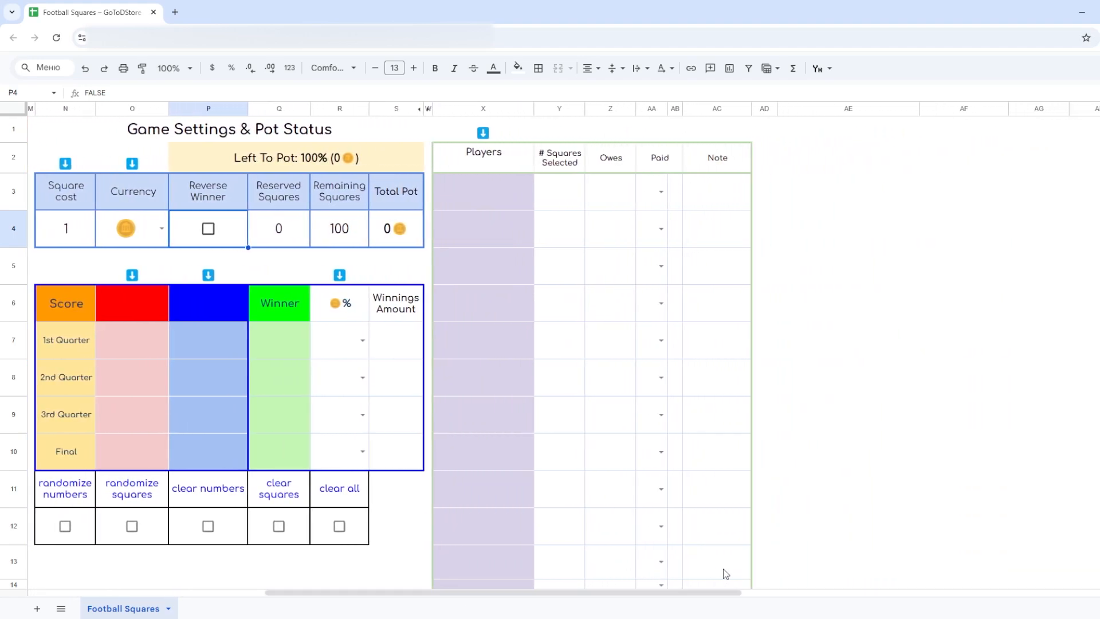
left_click(508, 199)
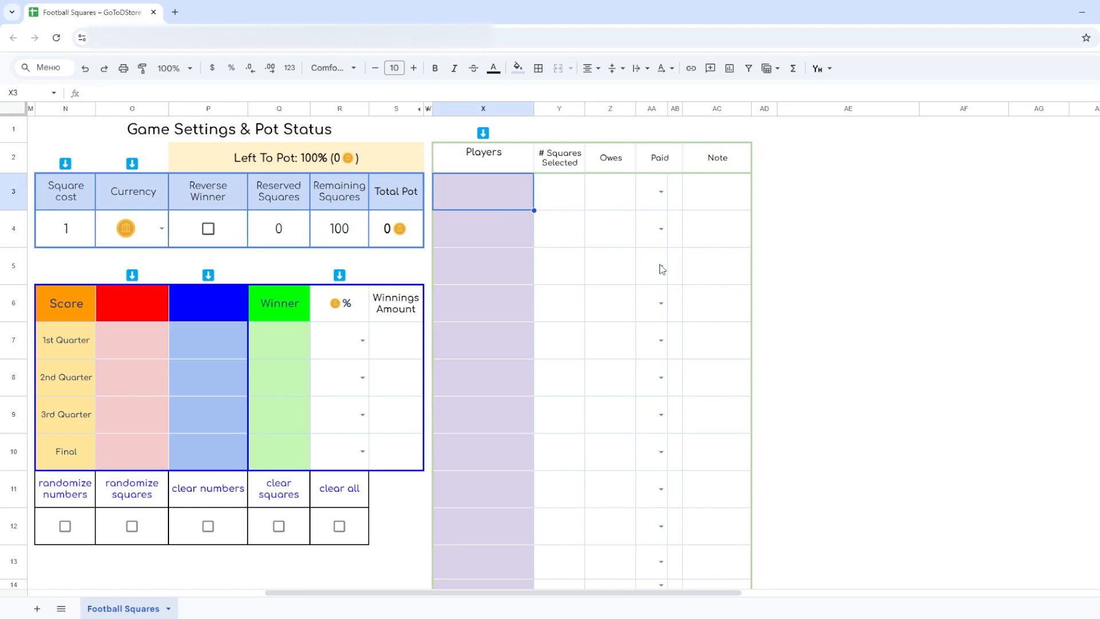
type("Moe")
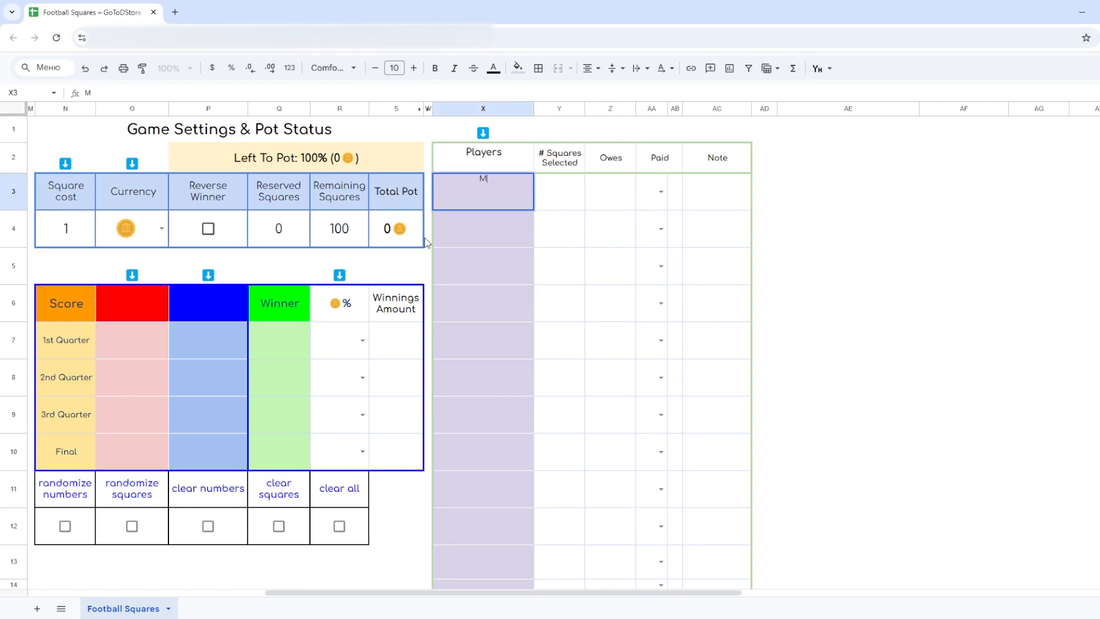
key("Return")
type("Selma")
key("Return")
type("Apu")
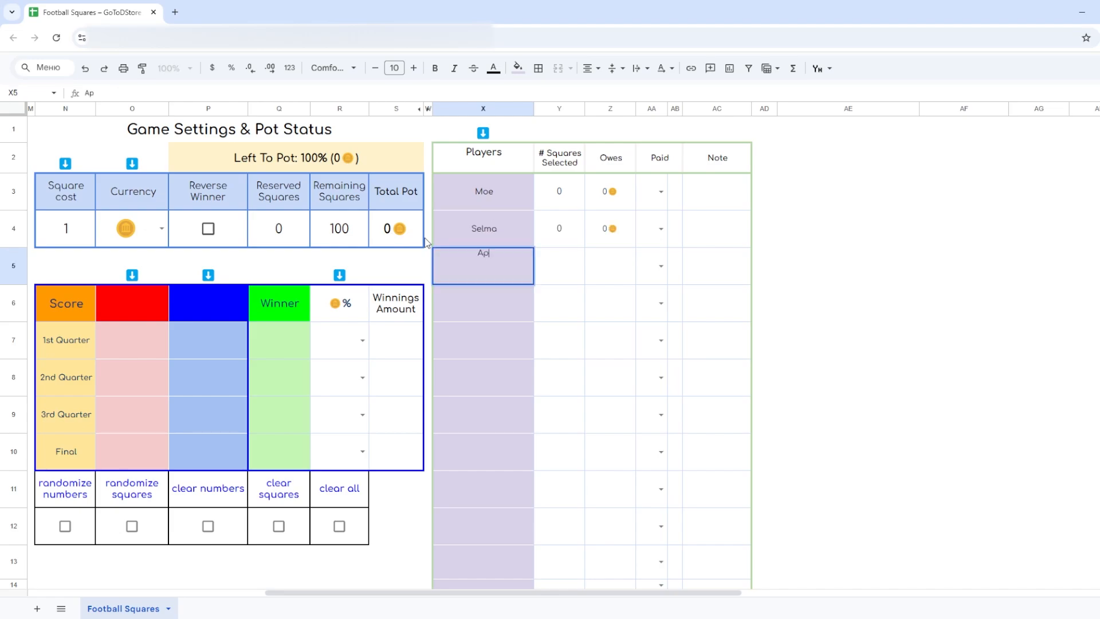
key("Return")
type("Barney")
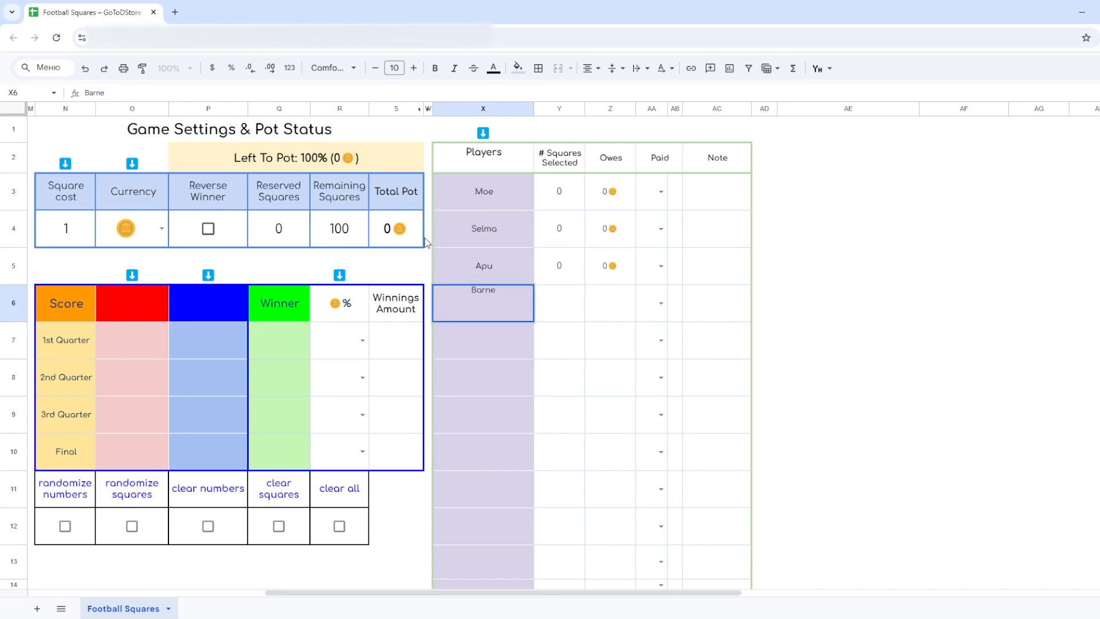
key("Return")
type("Abe")
key("Return")
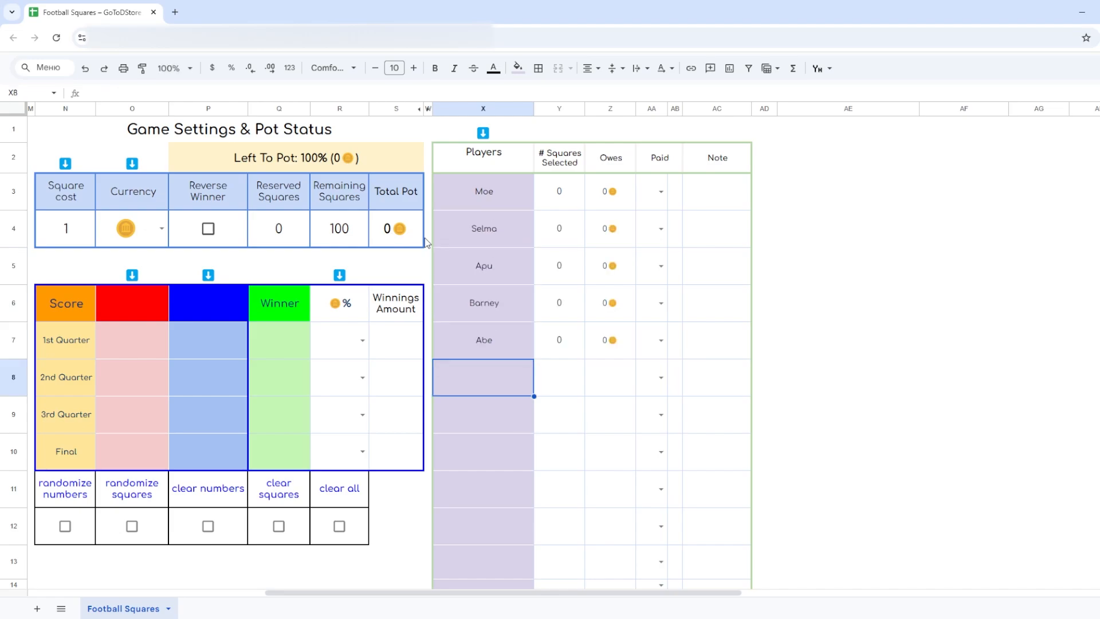
- Replace the Team 1 placeholder above the grid with "Las Angeles Chargers"
left_click_drag(461, 592, 153, 590)
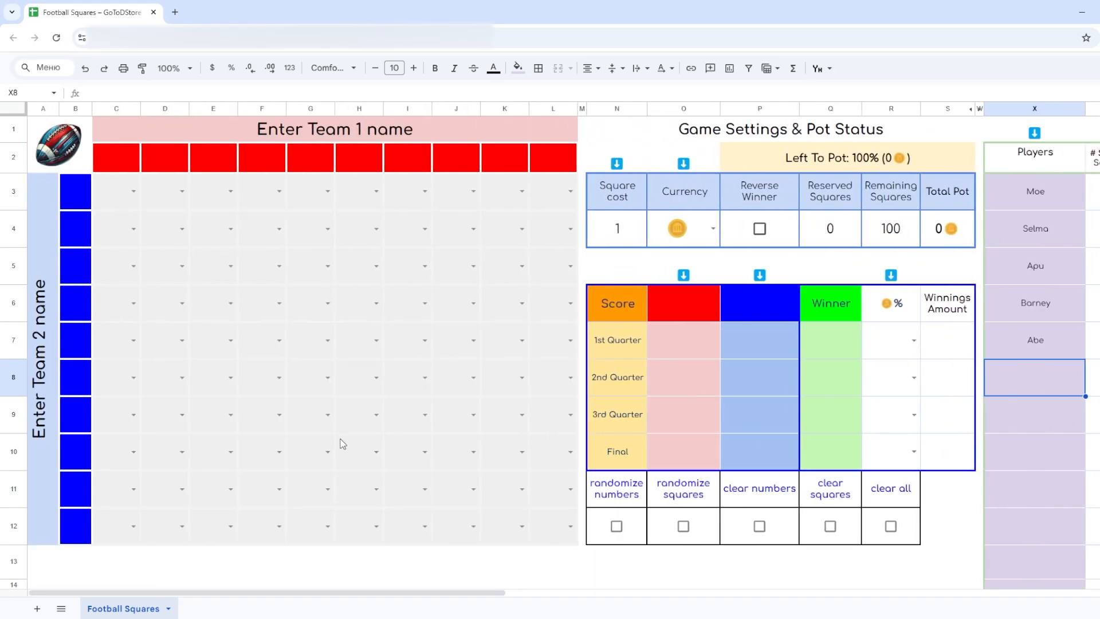
triple_click(492, 122)
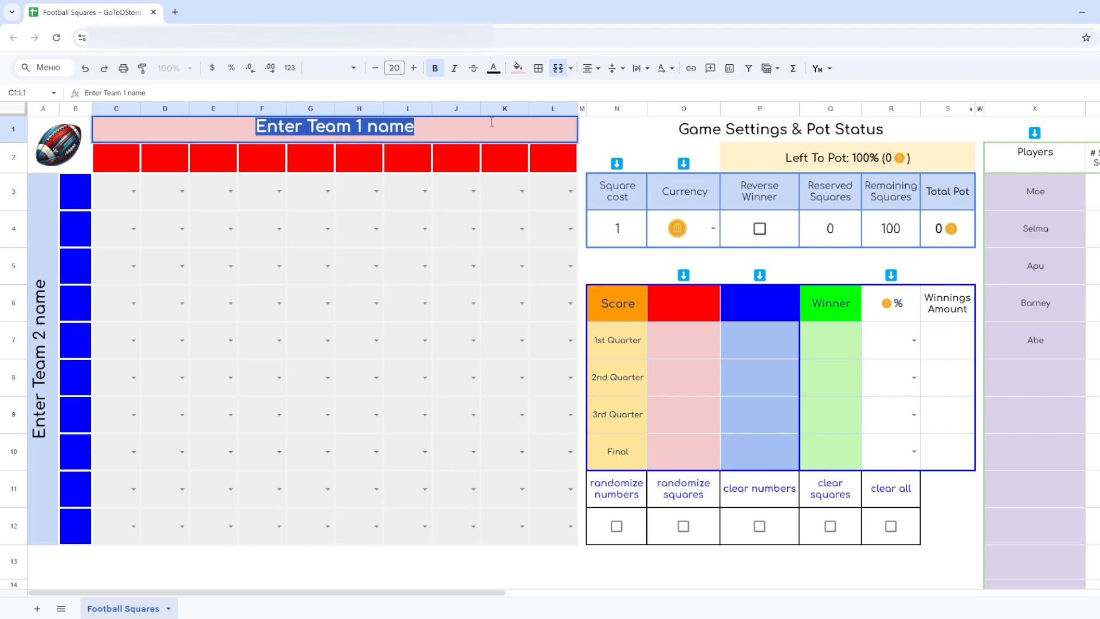
type("Las Angeles Cha")
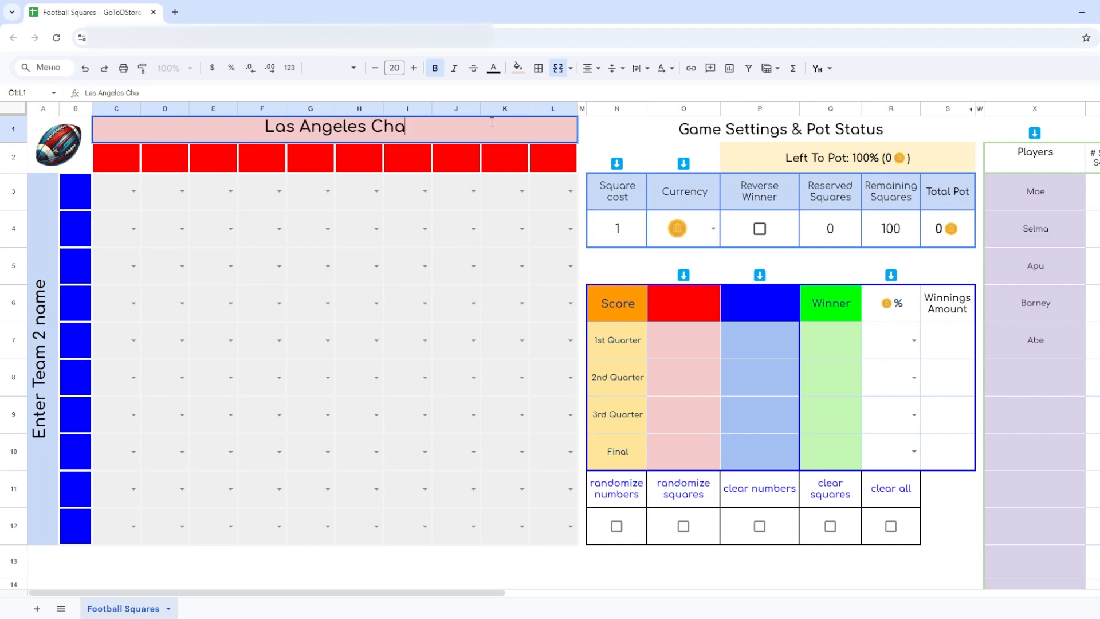
type("rgers")
- Replace the Team 2 placeholder beside the grid with "Las Vegas Raiders"
double_click(56, 481)
triple_click(137, 370)
type("Las")
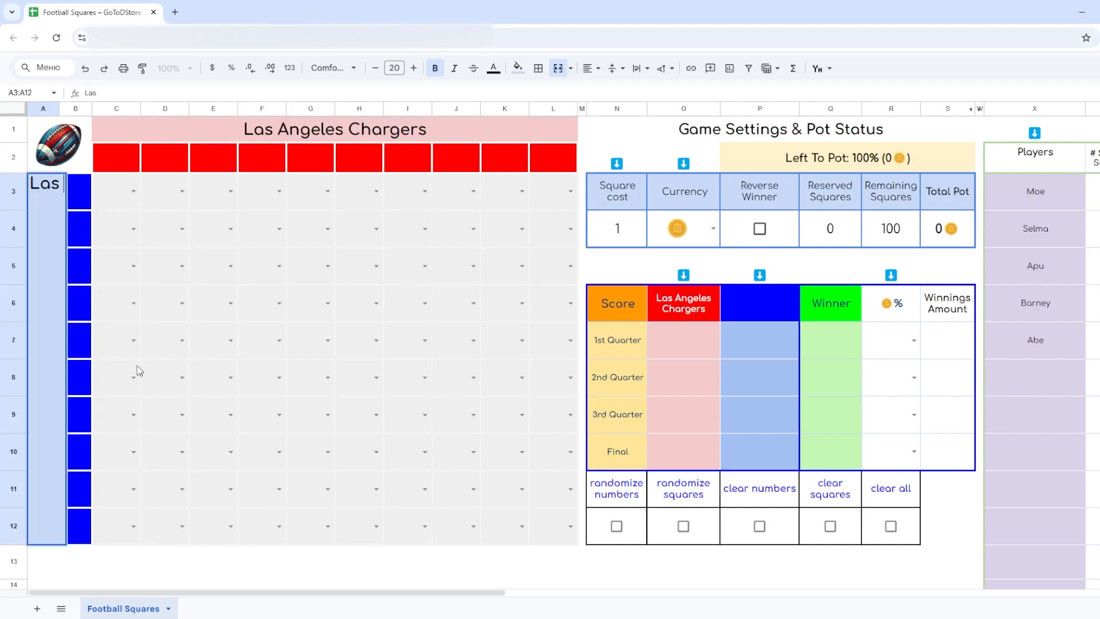
type(" Vegas Raiders")
key("Return")
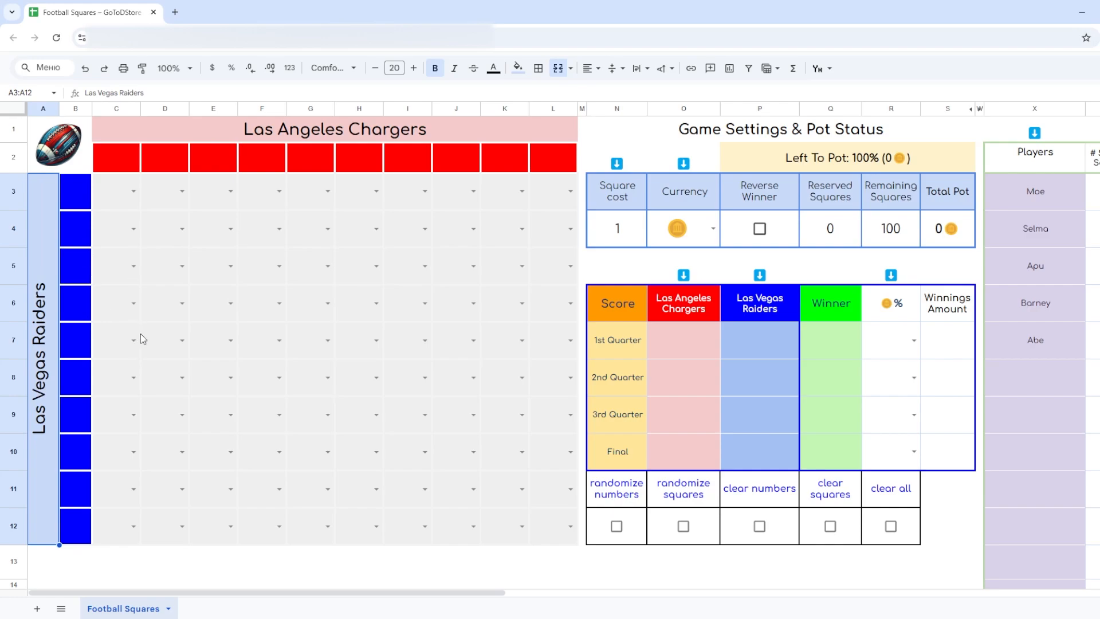
- Assign players from the list to squares C3, C4, E4, G5, I5, G9 and H10 of the grid
left_click_drag(137, 194, 556, 520)
left_click(105, 189)
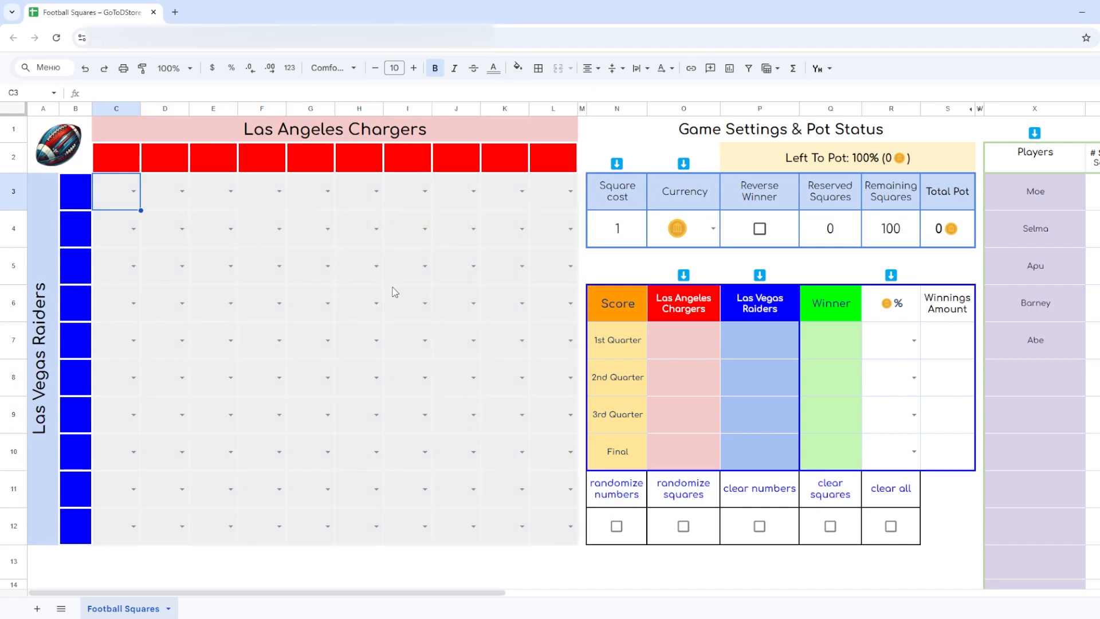
left_click(133, 191)
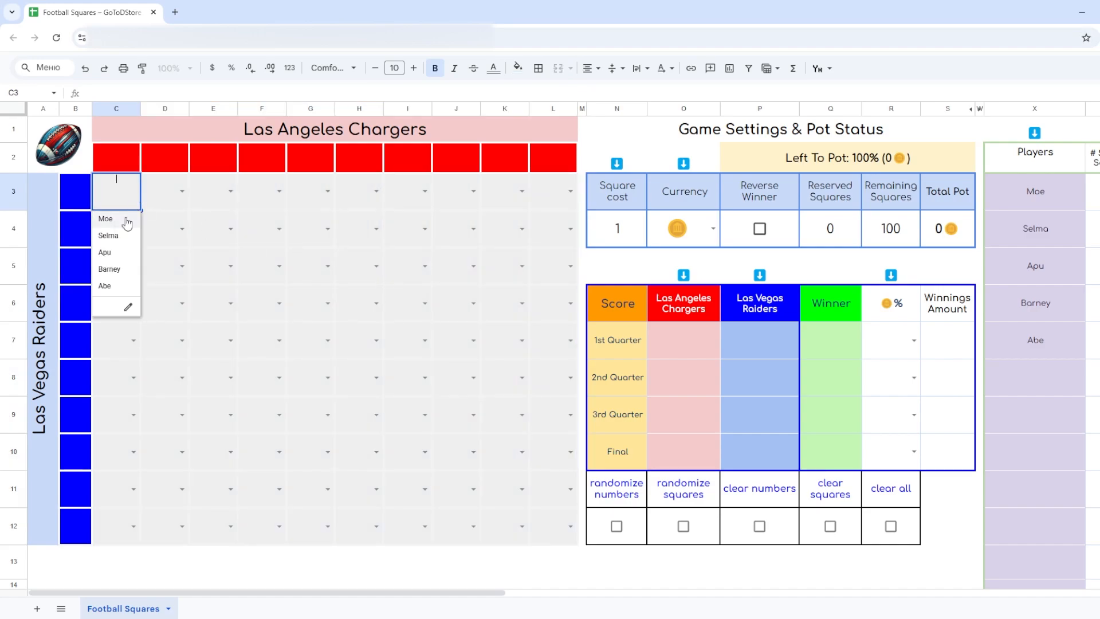
left_click(127, 220)
left_click(134, 228)
left_click(125, 273)
left_click(231, 228)
left_click(220, 290)
left_click(328, 266)
left_click(316, 344)
left_click(328, 414)
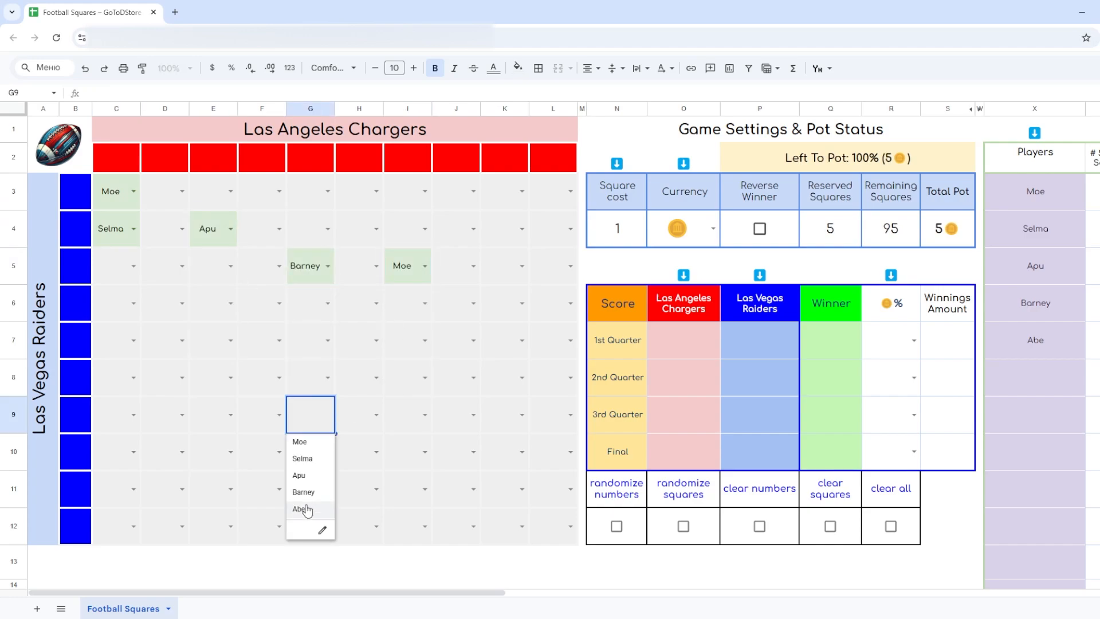
left_click(304, 511)
left_click(377, 452)
left_click(370, 496)
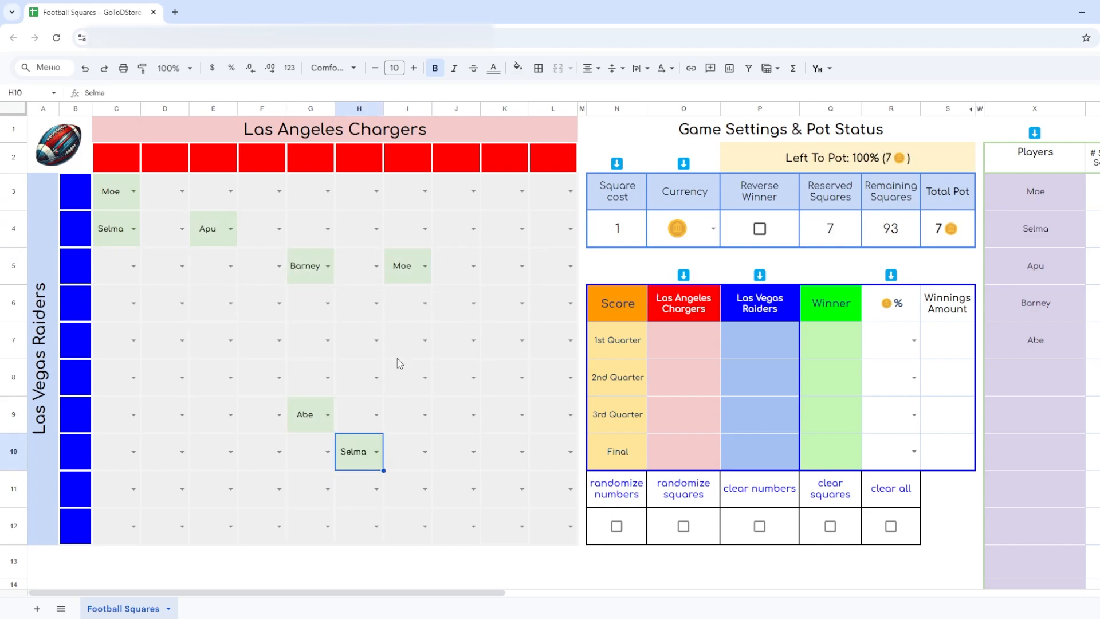
- Randomize the player assignments across all squares of the grid
left_click(683, 527)
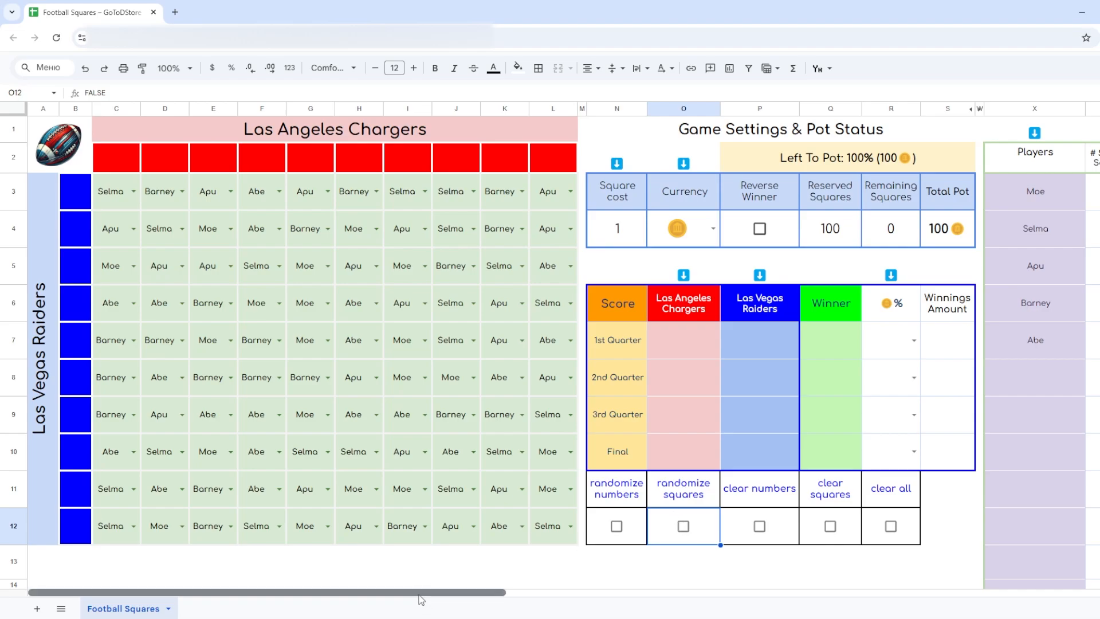
- Examine the number of squares selected and the amount owed for each of the five players
left_click_drag(428, 592, 602, 591)
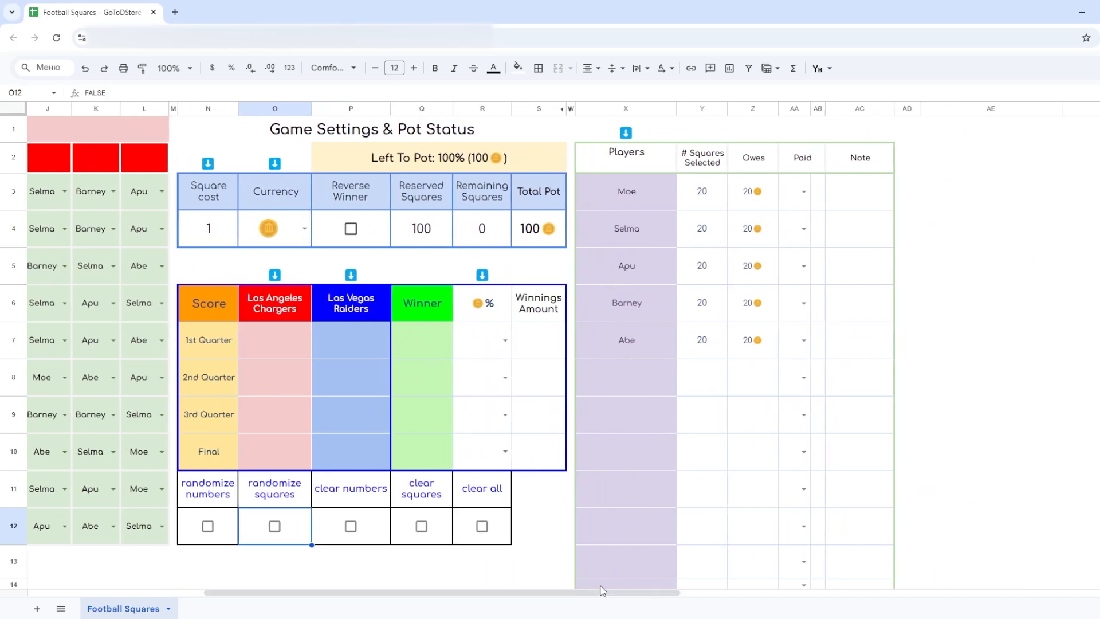
left_click(707, 166)
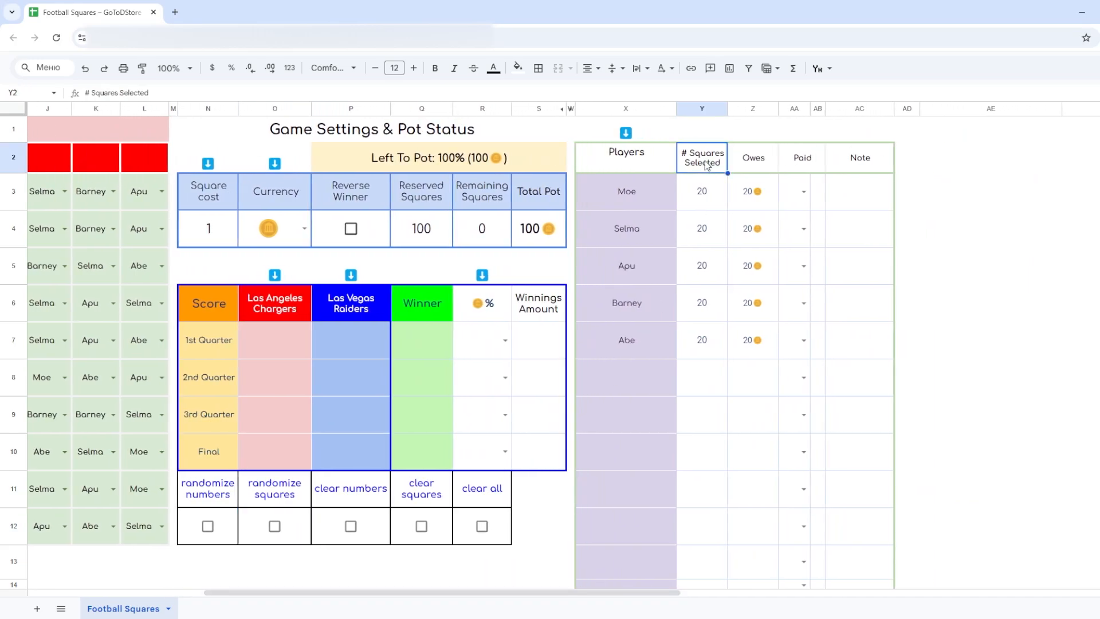
left_click(704, 198)
left_click(704, 235)
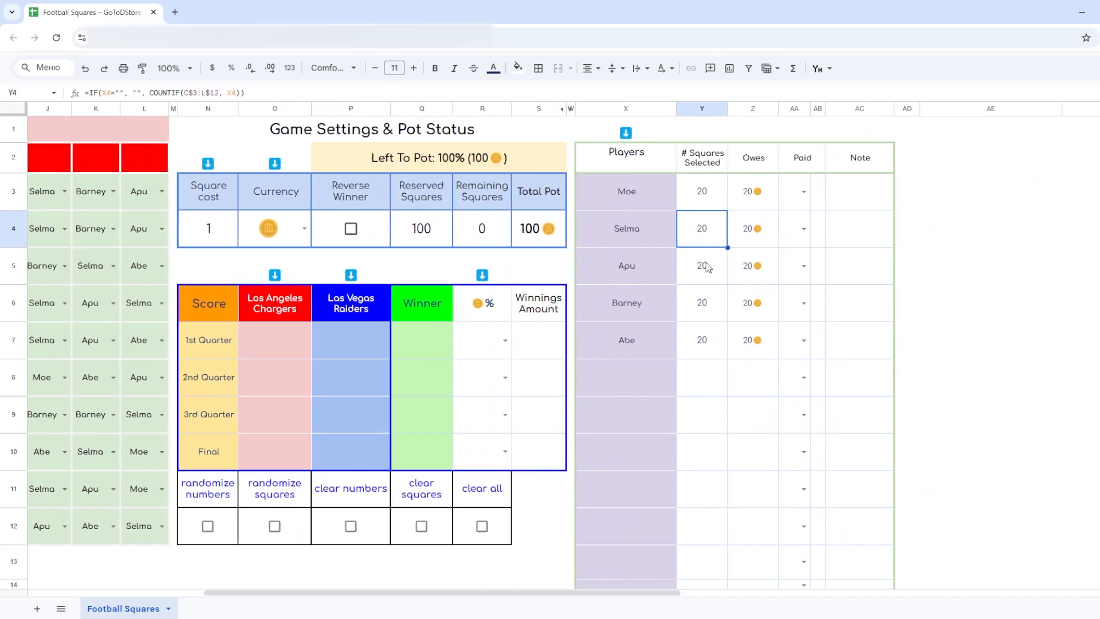
left_click(705, 269)
left_click(705, 309)
left_click(705, 342)
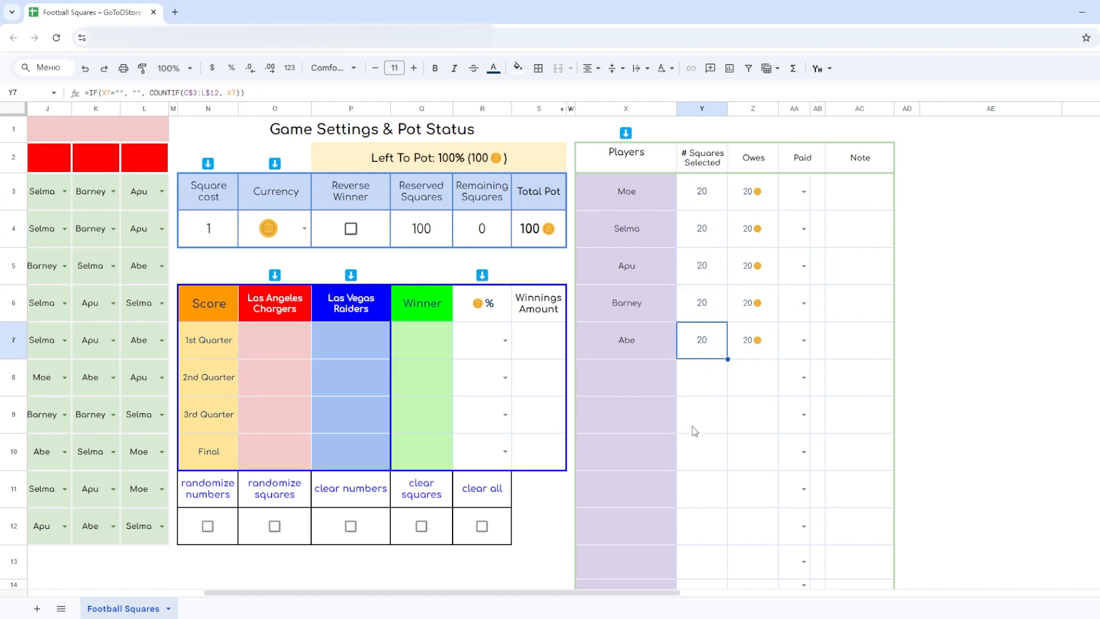
left_click(765, 166)
left_click(758, 202)
left_click(756, 236)
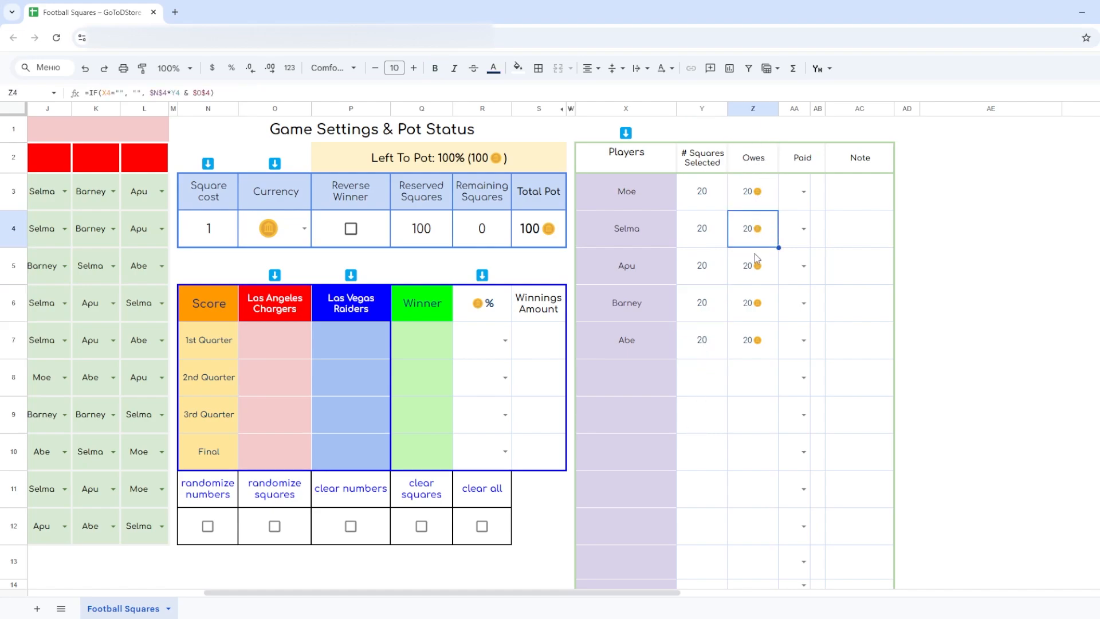
left_click(755, 267)
left_click(756, 302)
left_click(757, 339)
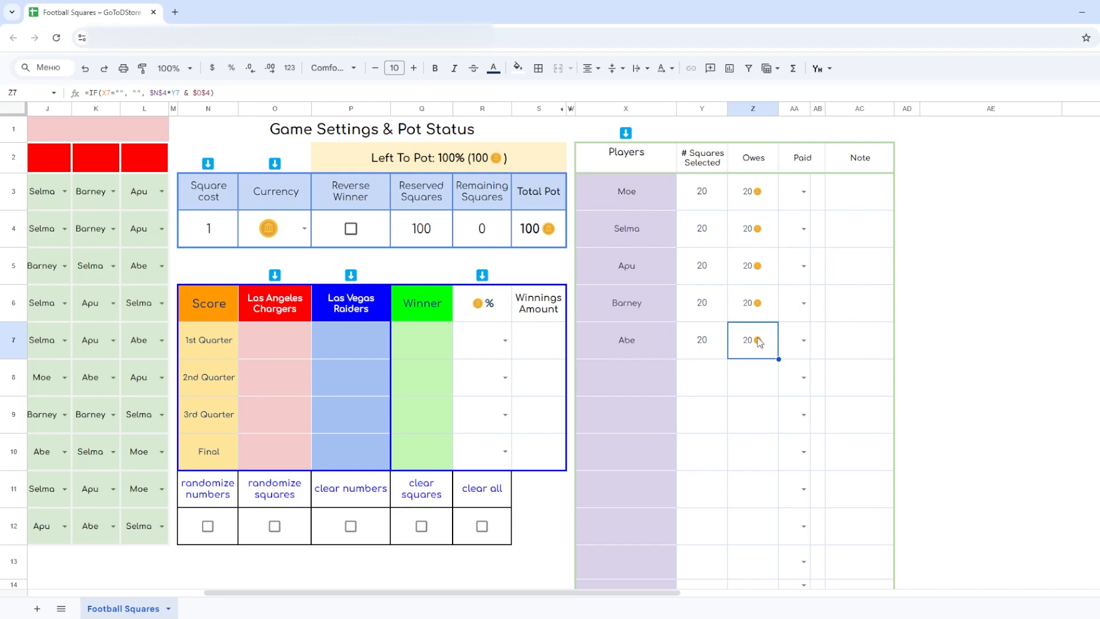
- Set the Paid status to Yes for the first, fourth and fifth players and to No for the second and third
left_click(804, 193)
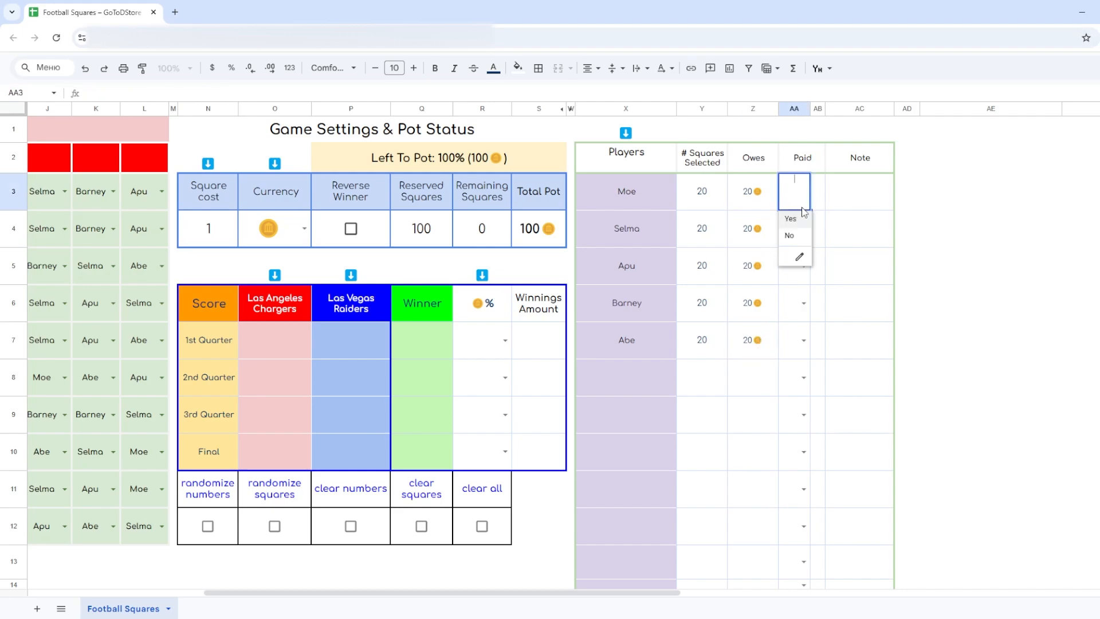
left_click(797, 219)
left_click(804, 228)
left_click(800, 276)
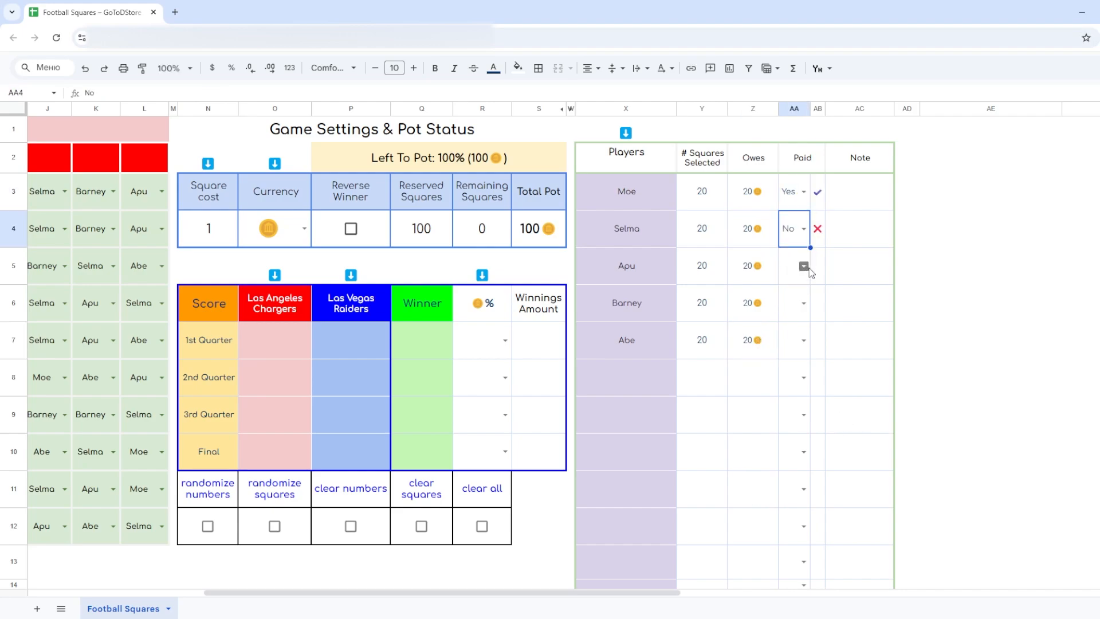
left_click(800, 273)
left_click(801, 311)
left_click(801, 314)
left_click(801, 332)
left_click(802, 337)
left_click(801, 366)
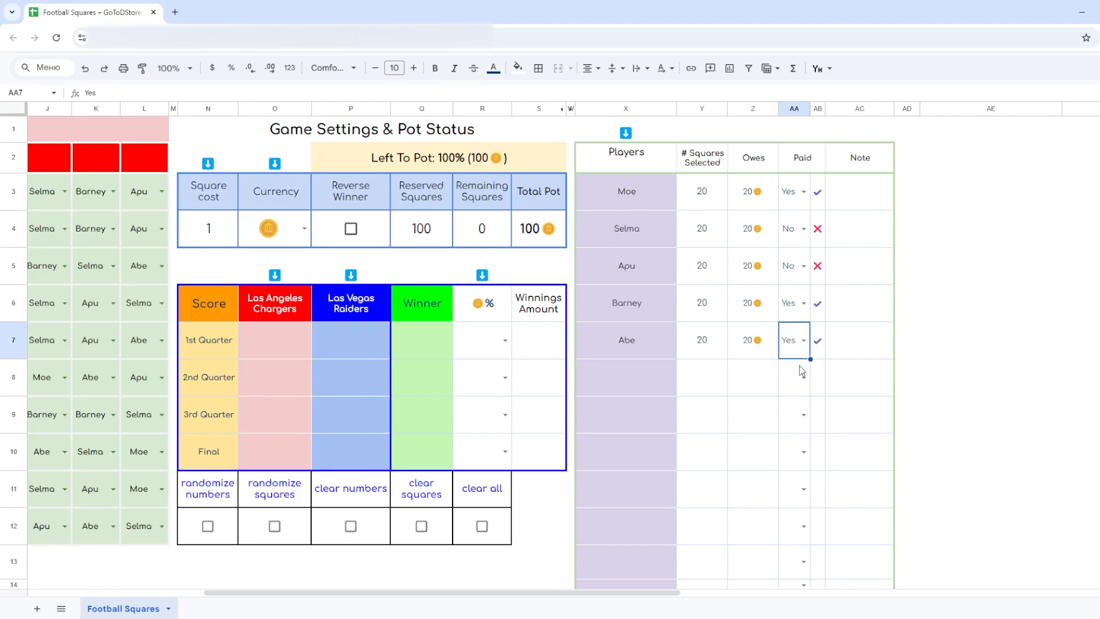
left_click(862, 199)
left_click(860, 246)
left_click(859, 273)
left_click(857, 307)
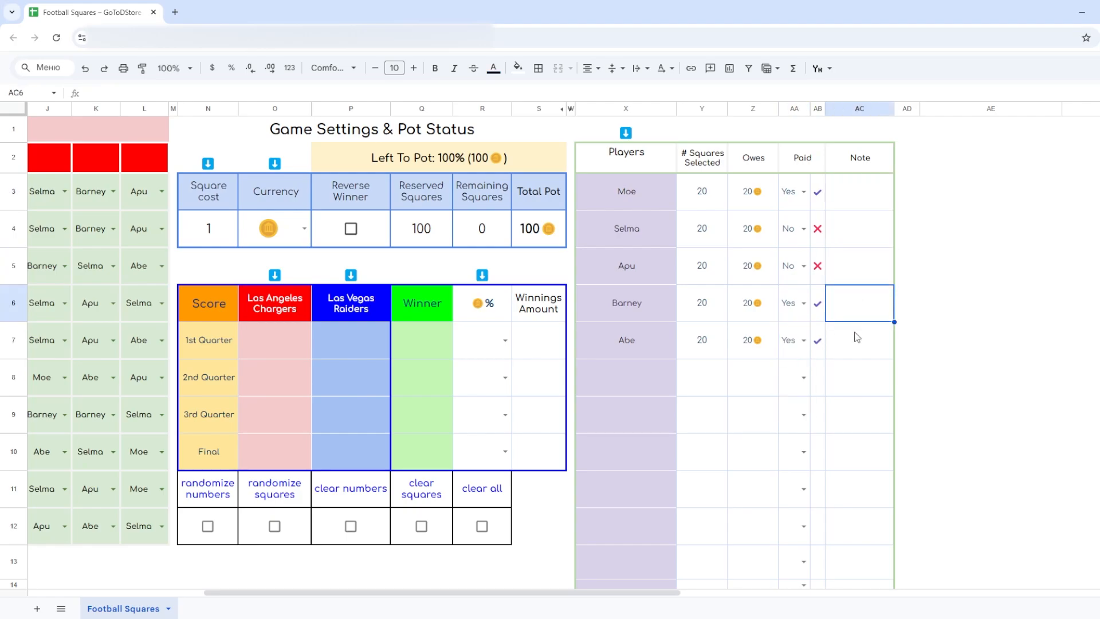
left_click(858, 341)
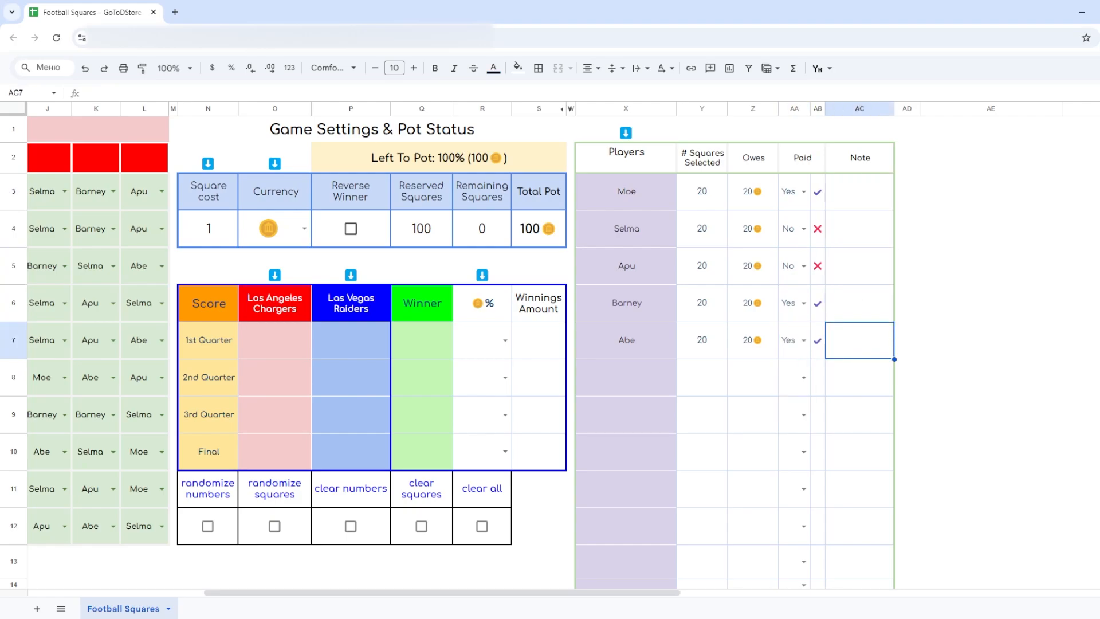
- Number the ten grid columns under Los Angeles Chargers from 0 to 9 in cells C2 to L2
left_click_drag(546, 592, 370, 593)
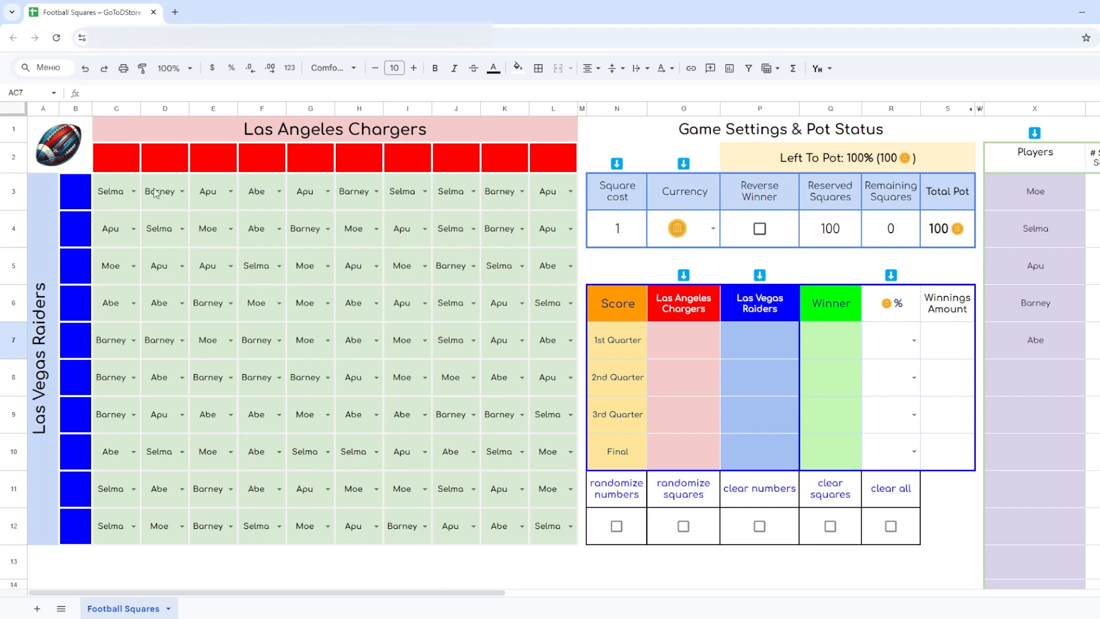
left_click(119, 160)
type("0")
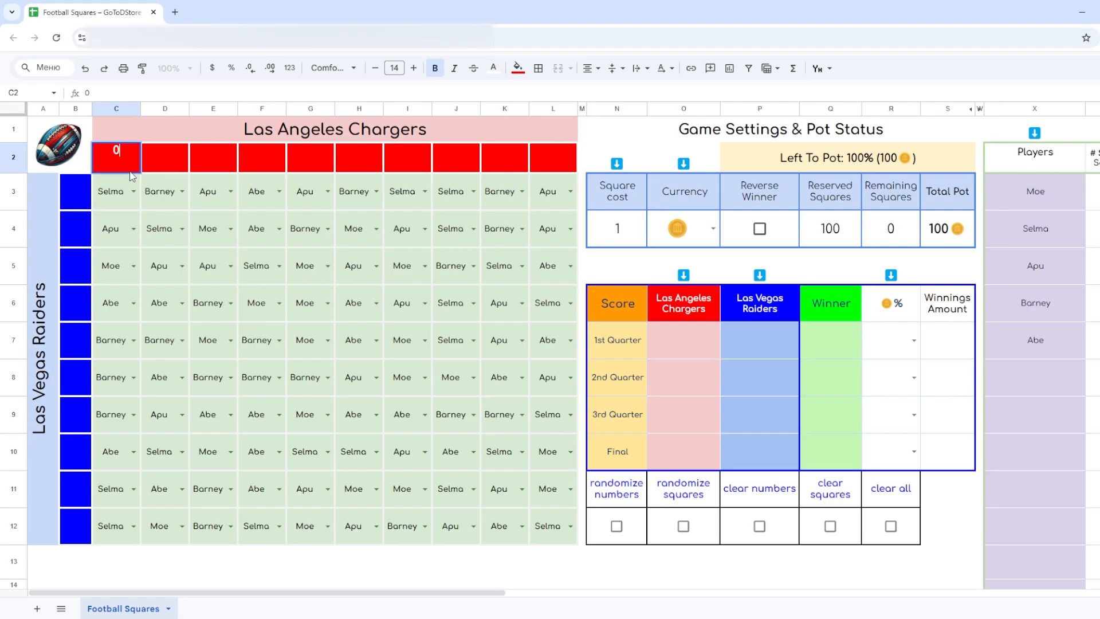
key("Tab")
type("1")
key("Tab")
type("2")
key("Tab")
type("3")
key("Tab")
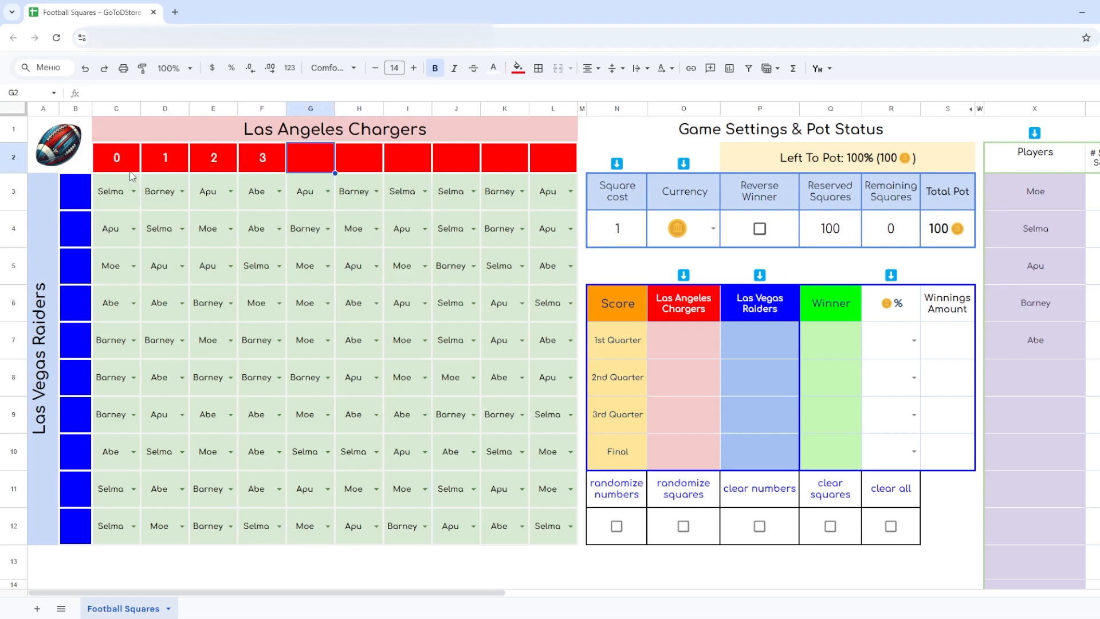
type("4")
key("Tab")
type("5")
key("Tab")
type("6")
key("Tab")
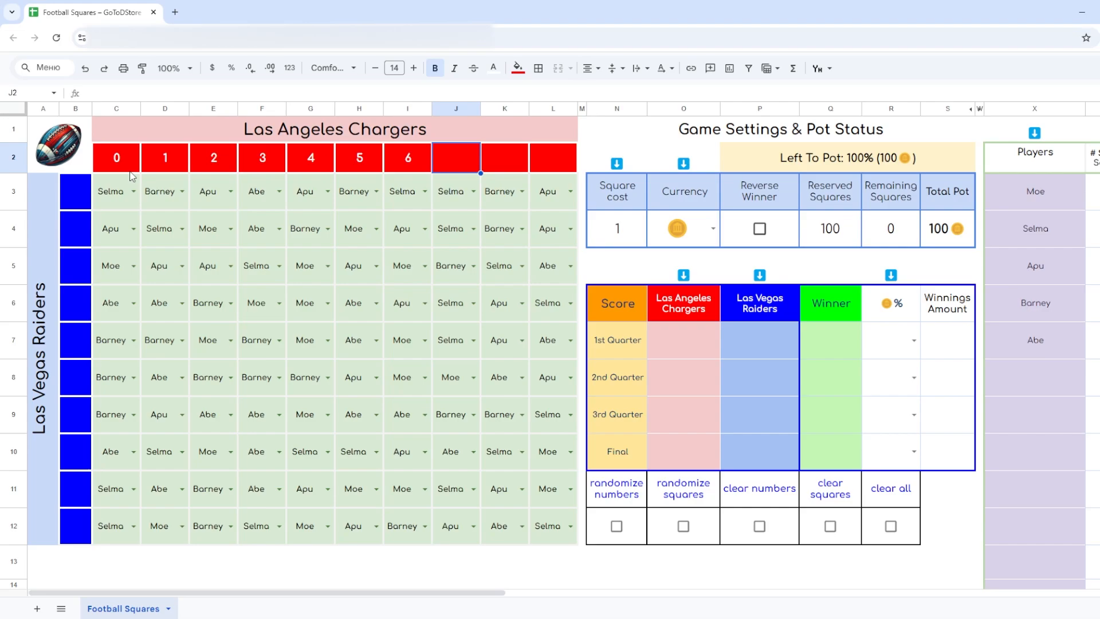
type("7")
key("Tab")
type("8")
key("Tab")
type("9")
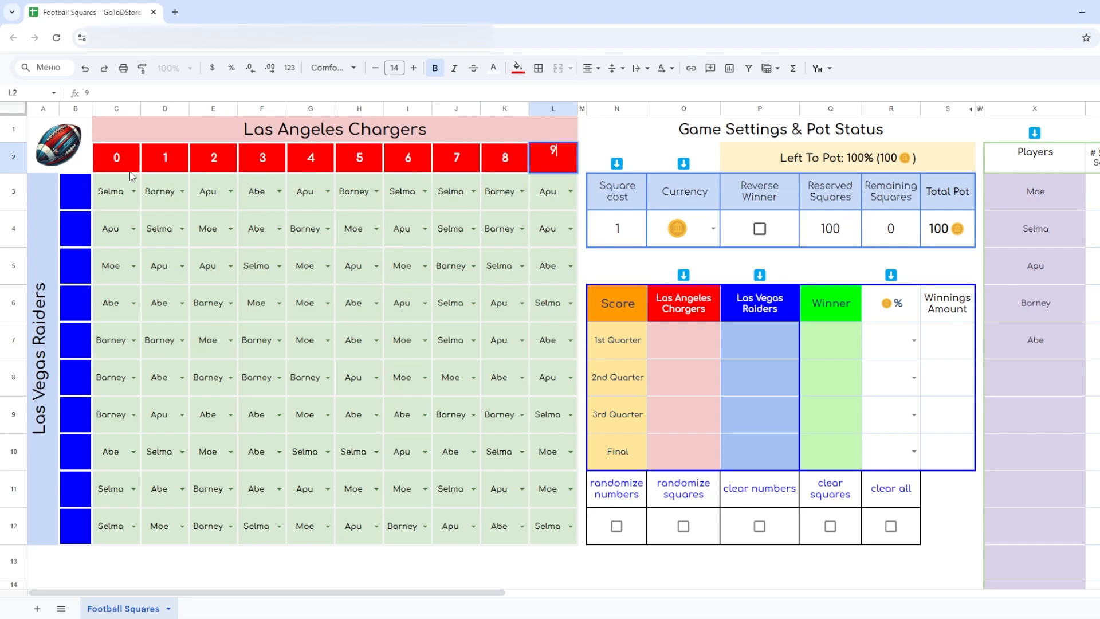
- Number the ten grid rows beside Las Vegas Raiders from 0 to 9 in cells B3 to B12
left_click(73, 192)
type("0")
key("Return")
type("1")
key("Return")
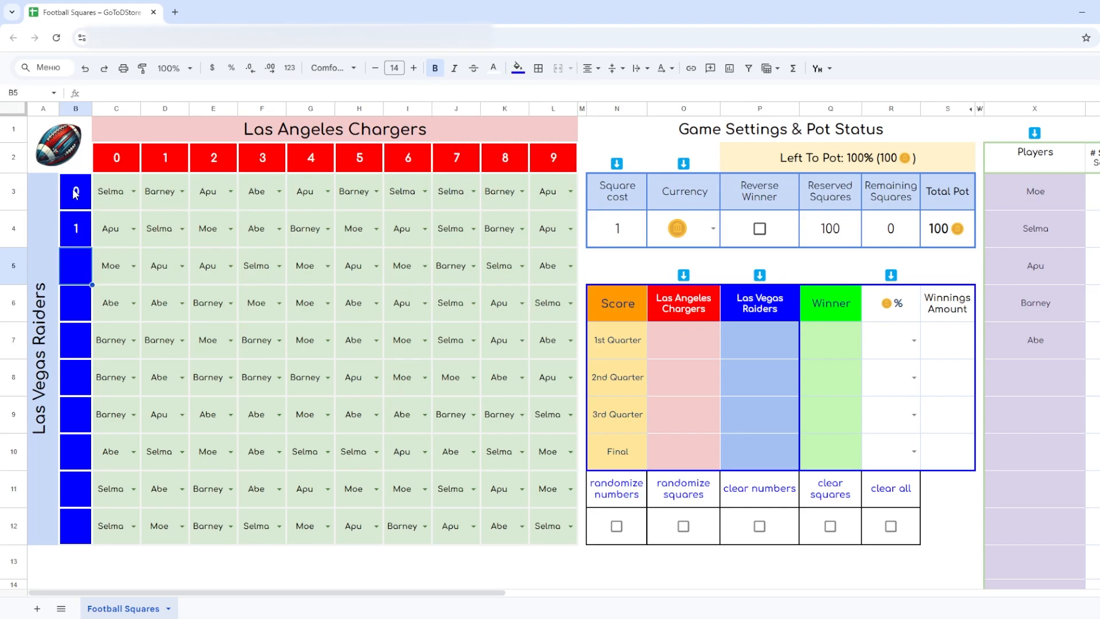
type("2 3 4 5 6 7 8 9")
key("Up")
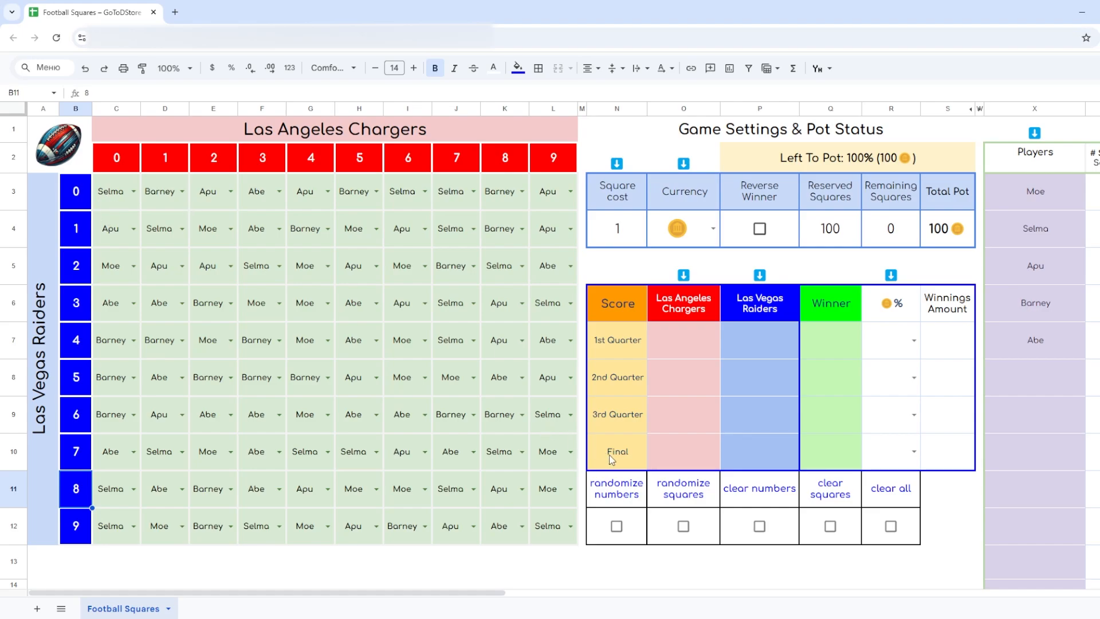
- Randomize the row and column numbers of the grid several times
left_click(616, 526)
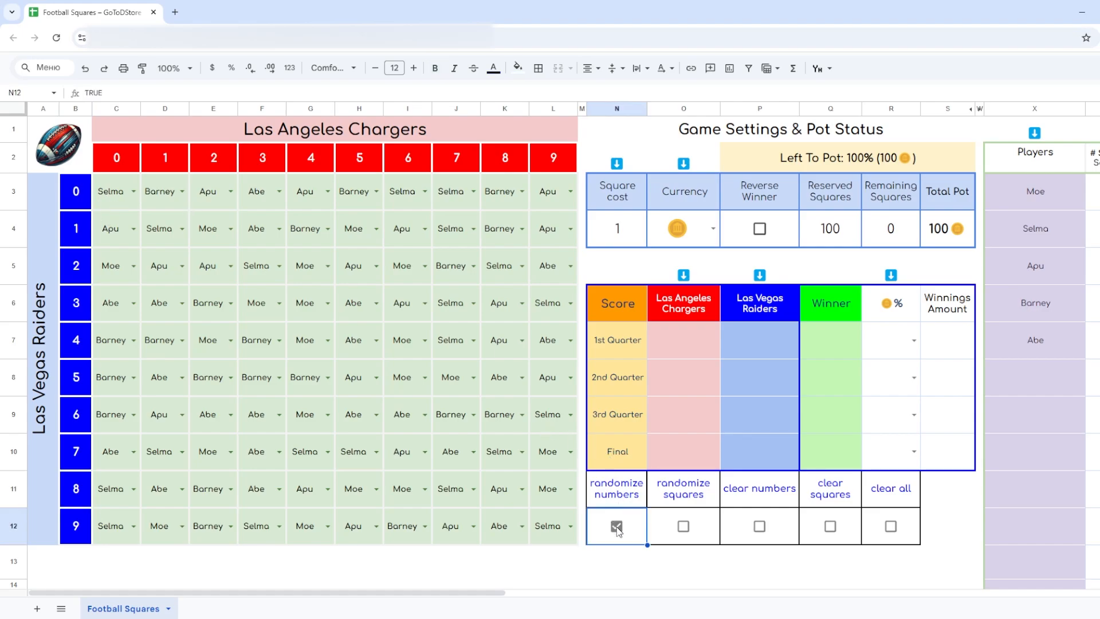
left_click(616, 526)
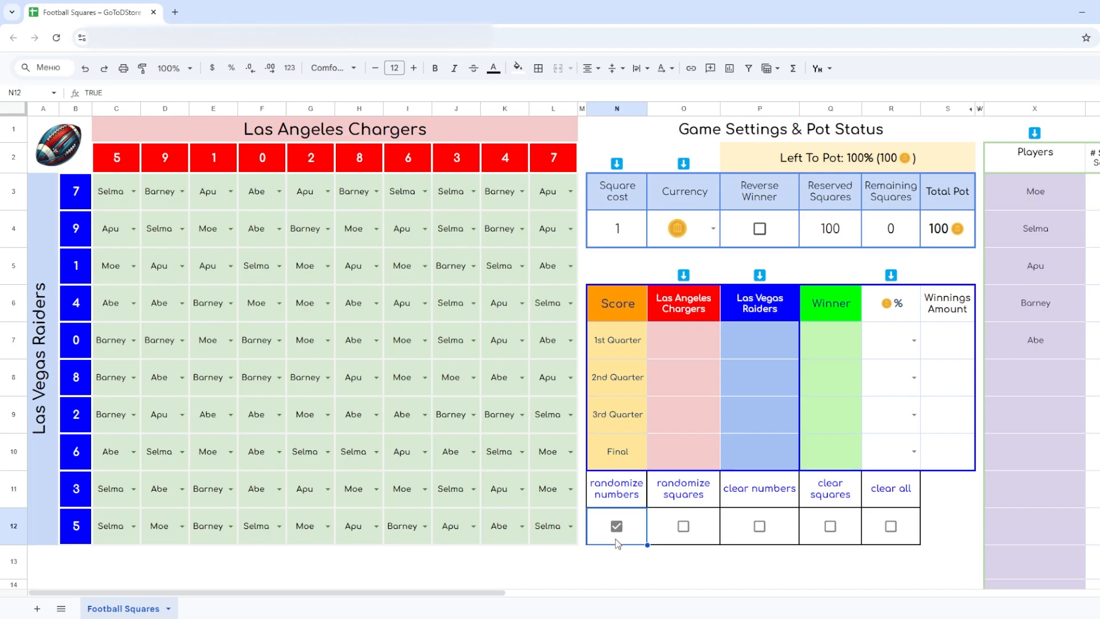
left_click(605, 542)
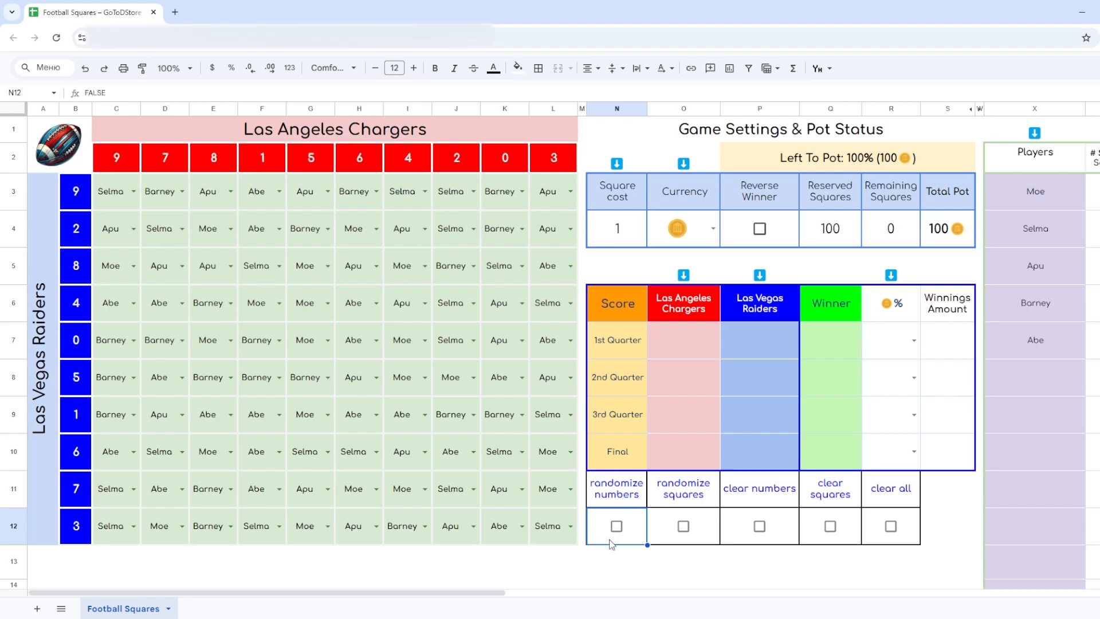
- Clear the grid's numbers and squares, and refill both with newly randomized numbers and player assignments
left_click(760, 527)
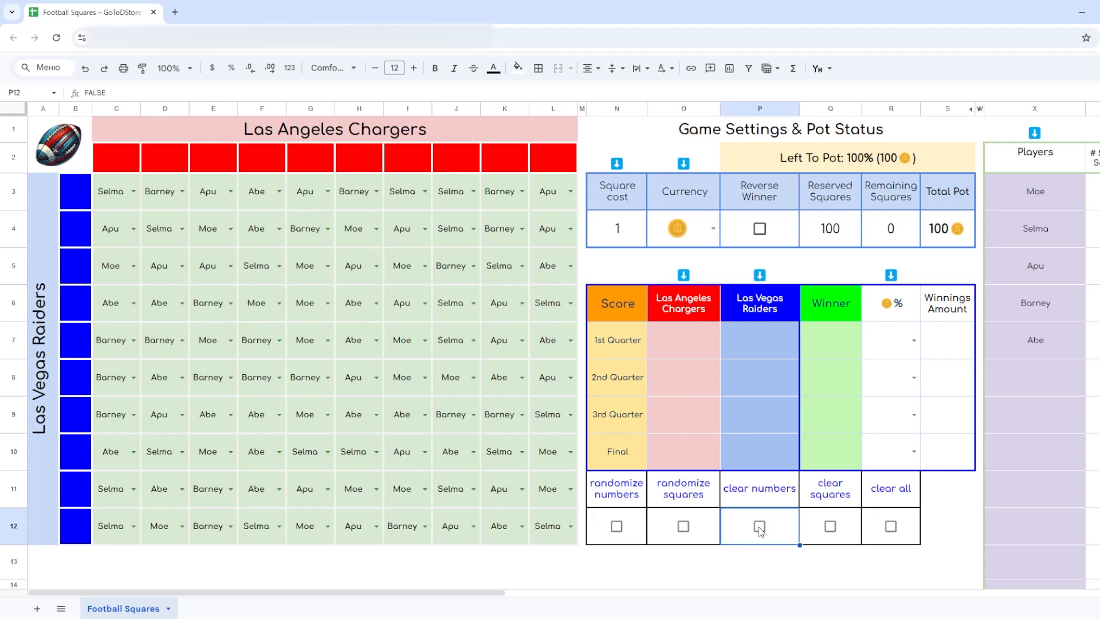
left_click(831, 529)
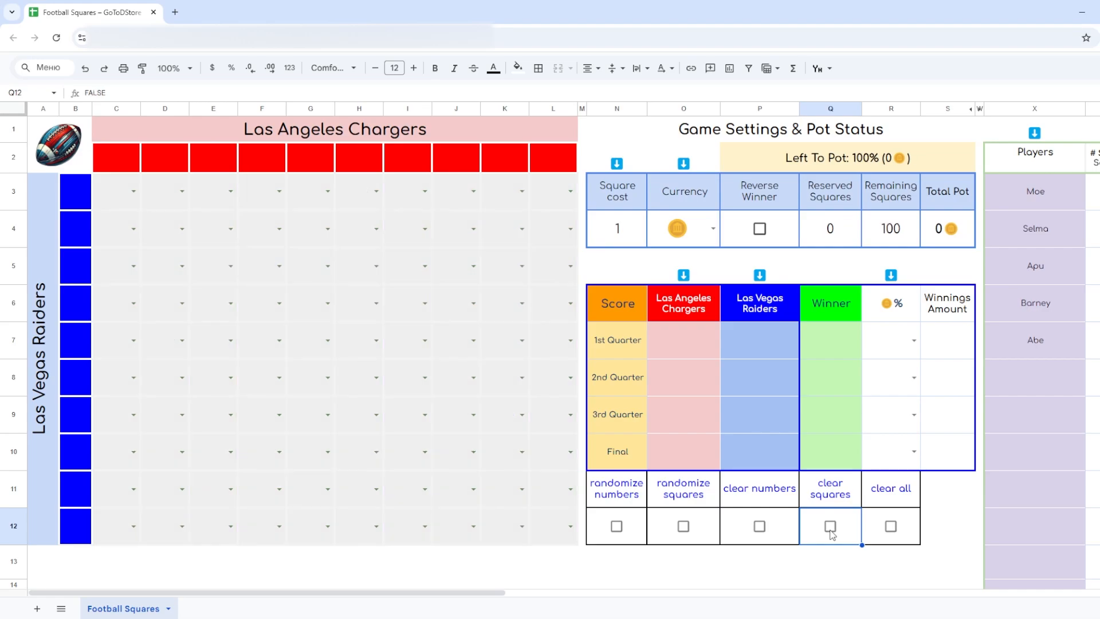
left_click(616, 527)
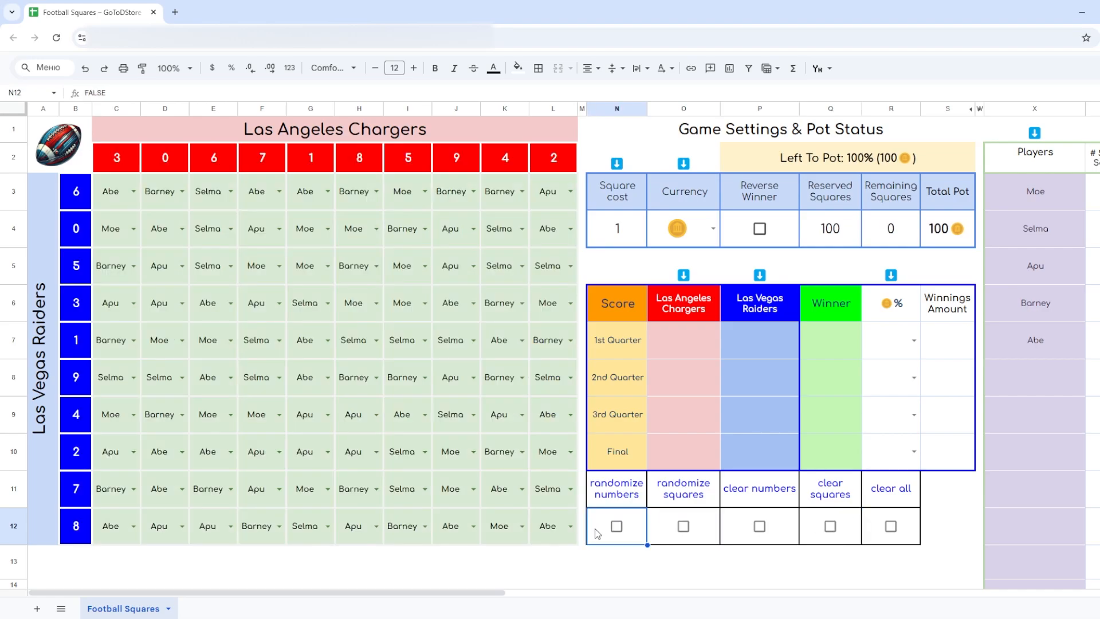
- Set the winner's pot share to 20 % for the 1st, 2nd and 3rd Quarter and 40 % for the Final
left_click(914, 342)
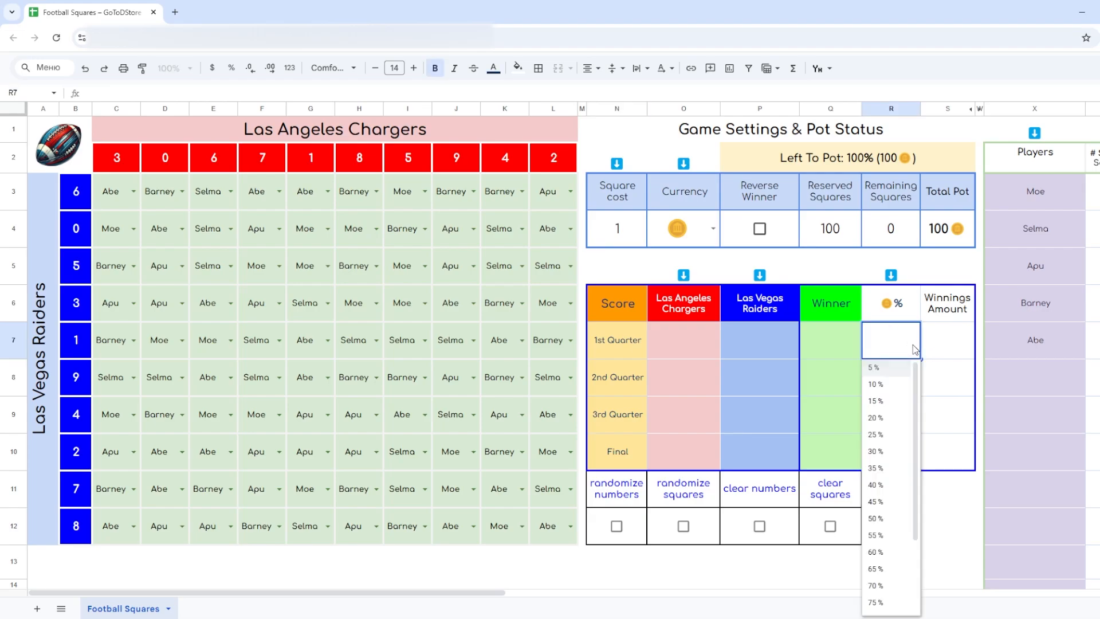
left_click(892, 417)
left_click(914, 383)
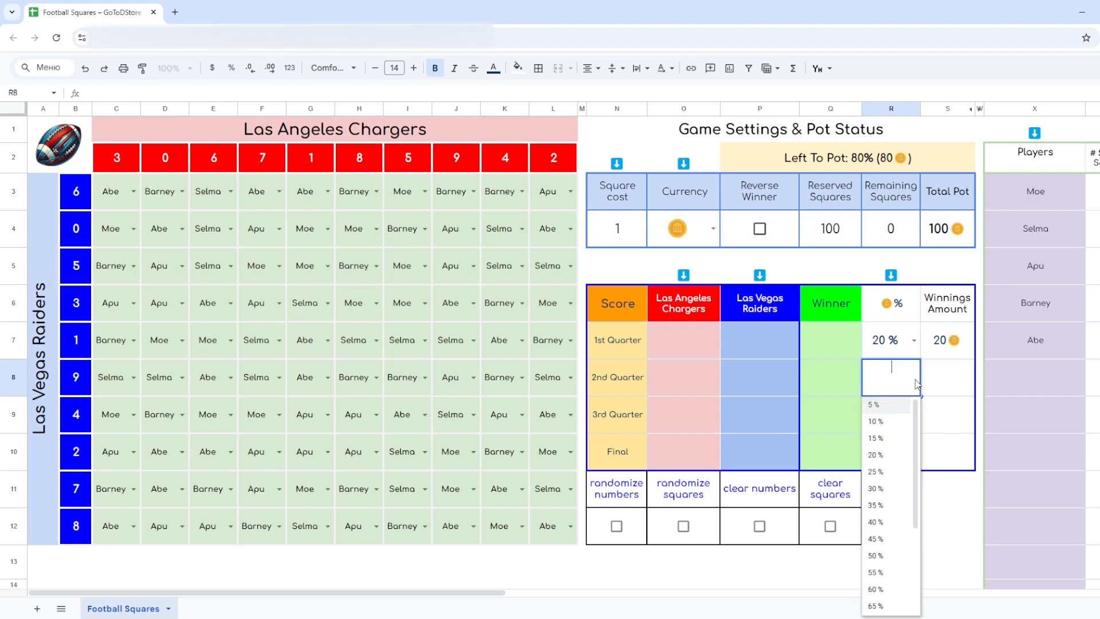
left_click(894, 454)
left_click(914, 414)
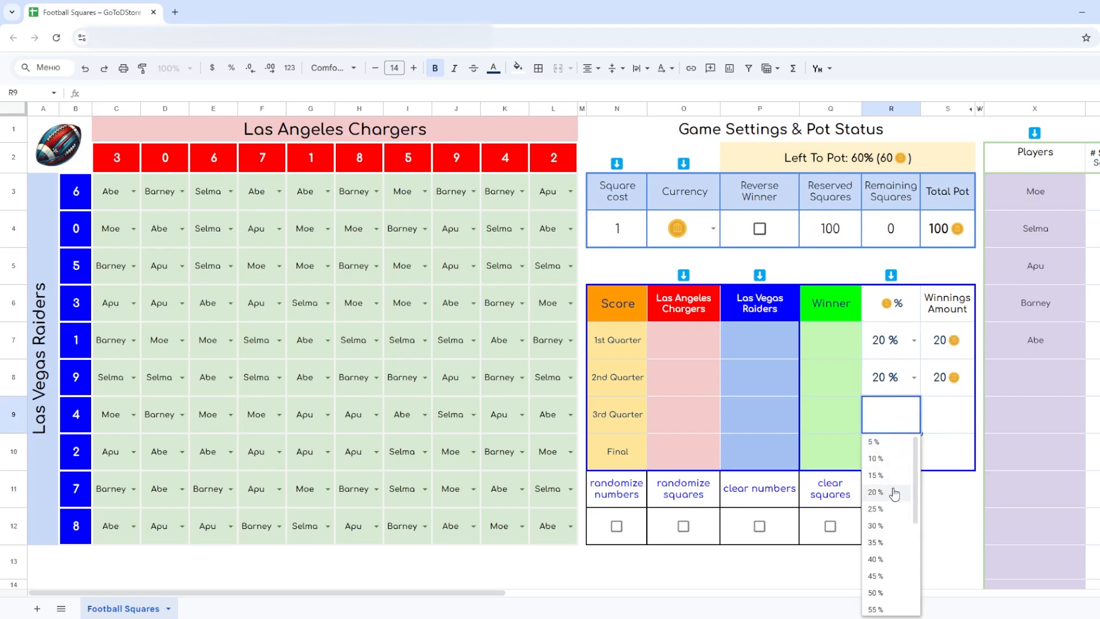
left_click(894, 493)
left_click(862, 163)
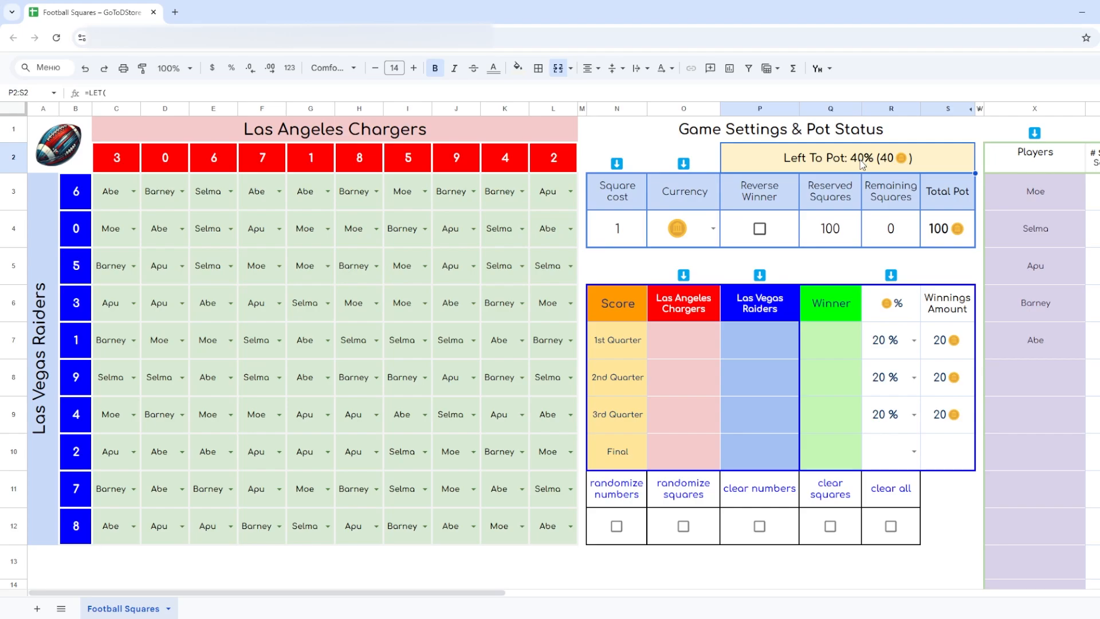
left_click(914, 452)
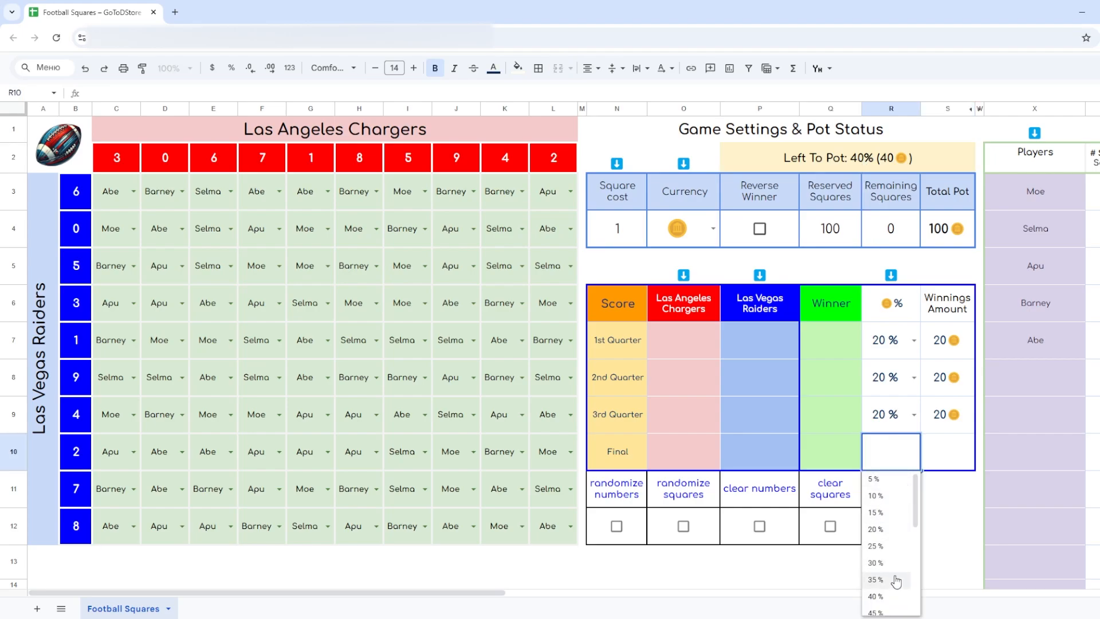
left_click(891, 596)
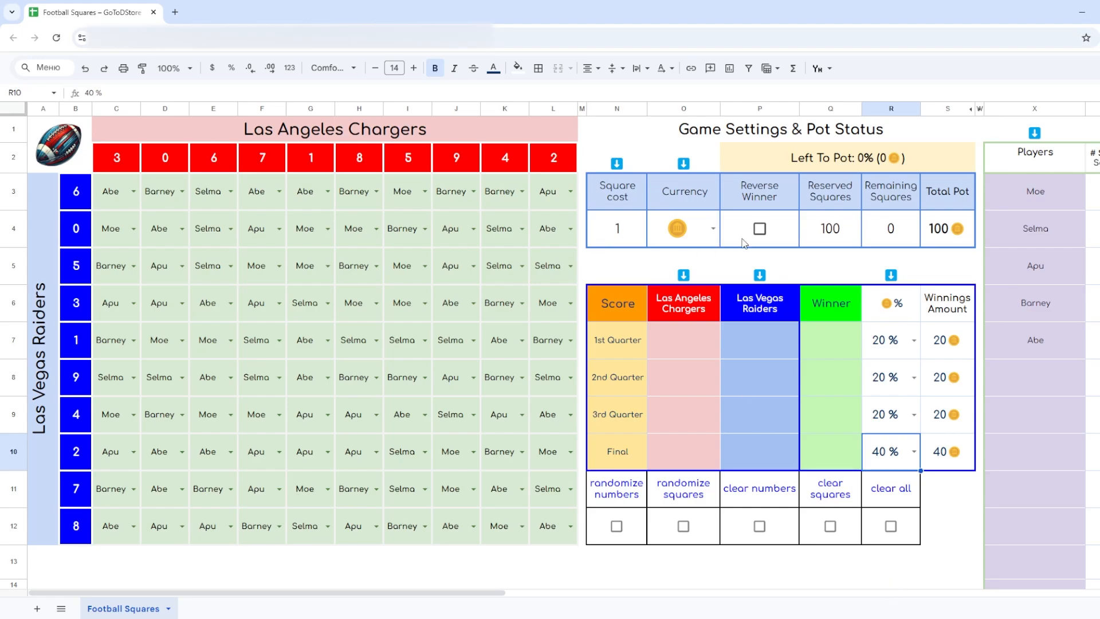
- Enable Reverse Winner and set the regular winner's pot share to 10 % for each of the three quarters and 30 % for the Final
left_click(759, 229)
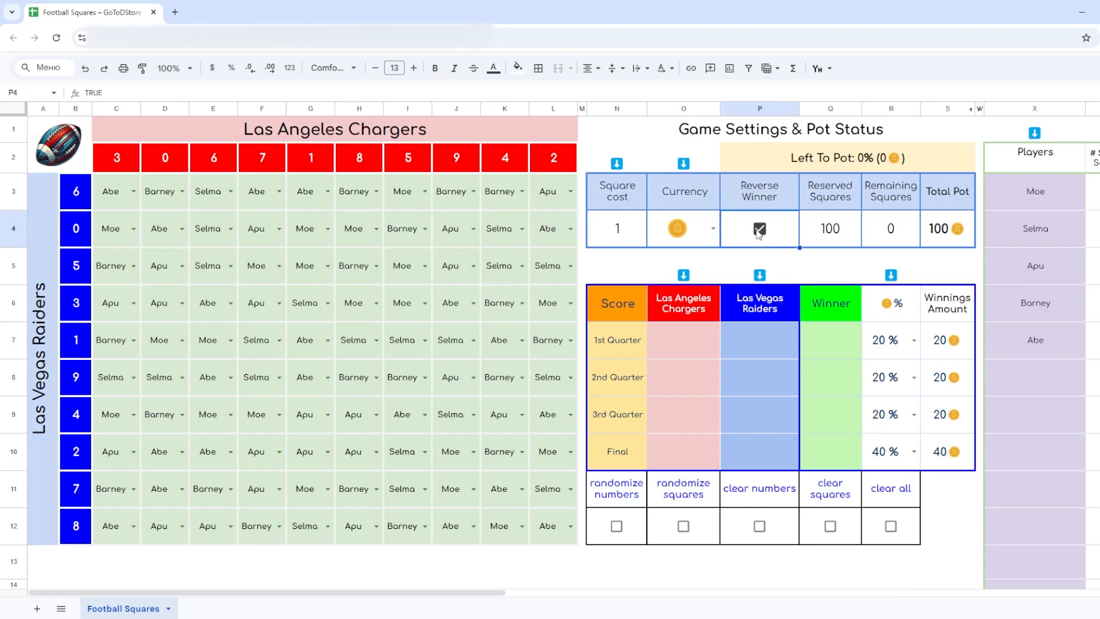
left_click_drag(439, 591, 602, 592)
left_click(511, 341)
left_click(493, 385)
left_click(511, 378)
left_click(493, 423)
left_click(512, 415)
left_click(493, 459)
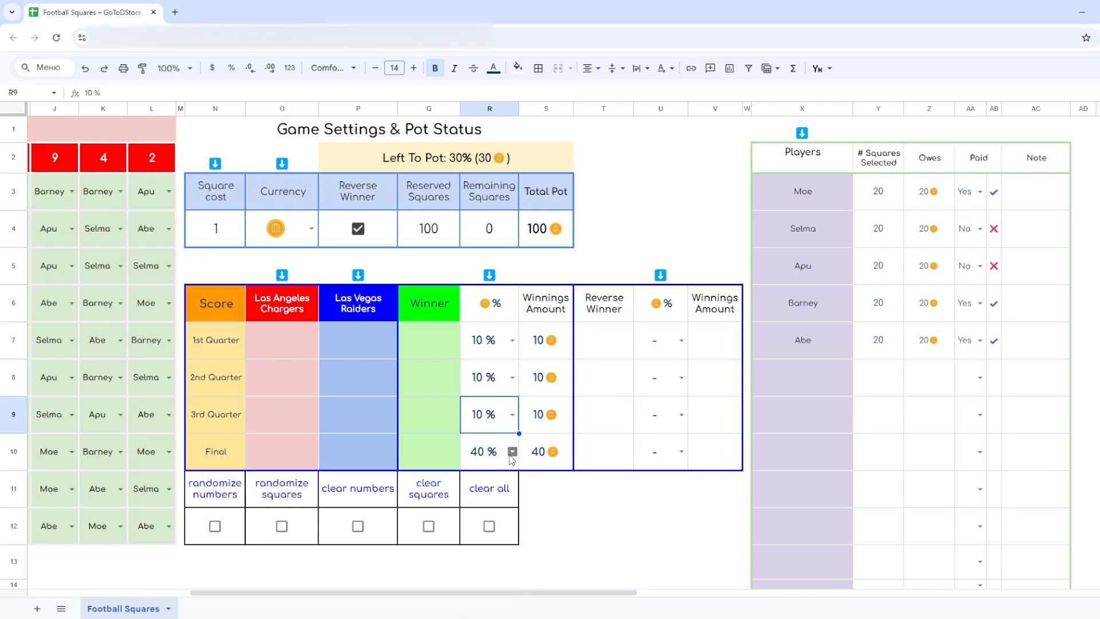
left_click(510, 454)
left_click(493, 496)
- Set the reverse winner's pot share to 5 % for the 1st, 2nd and 3rd Quarter and 15 % for the Final
left_click(681, 341)
left_click(667, 385)
left_click(682, 378)
left_click(668, 422)
left_click(681, 416)
left_click(668, 459)
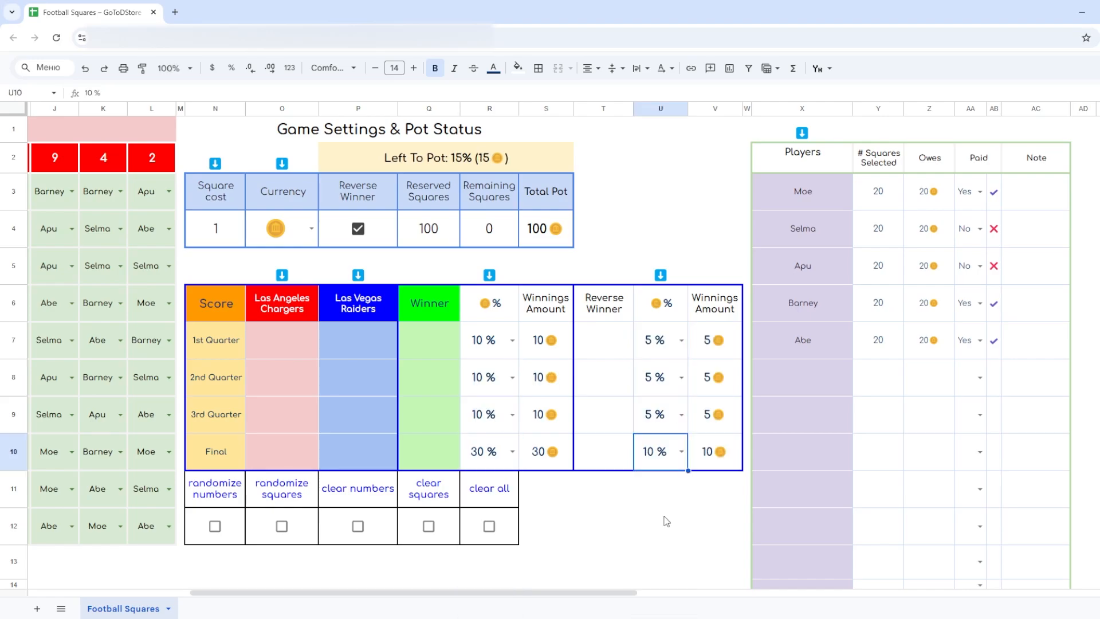
left_click(681, 451)
left_click(667, 534)
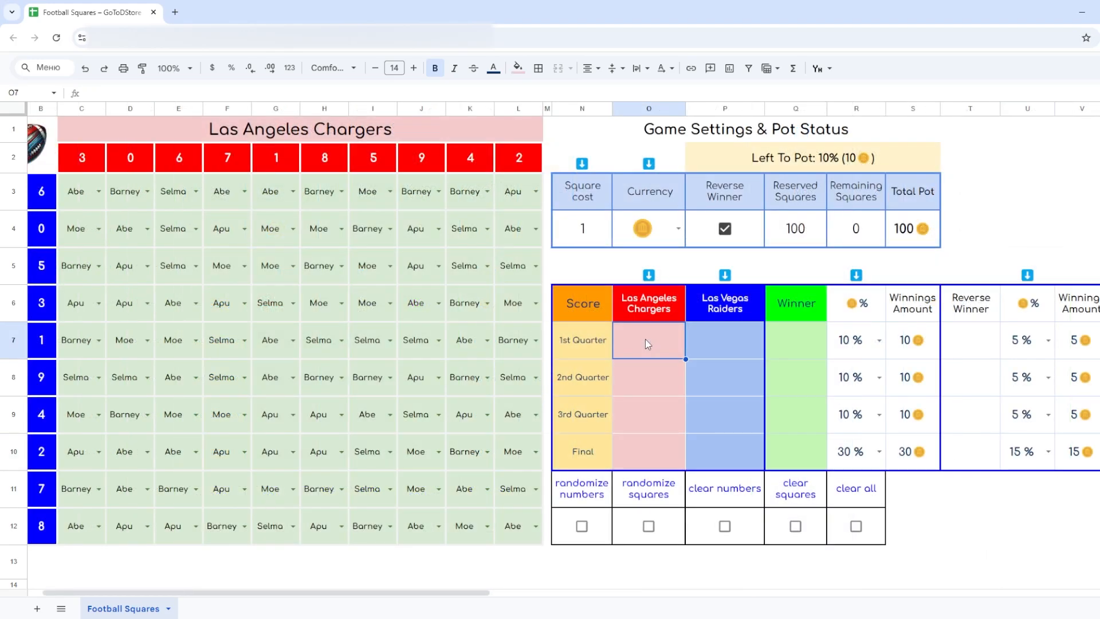
- Enter the Chargers and Raiders scores as 3 and 2 for the 1st Quarter and 12 and 14 for the 2nd Quarter
type("3")
key("Tab")
type("2")
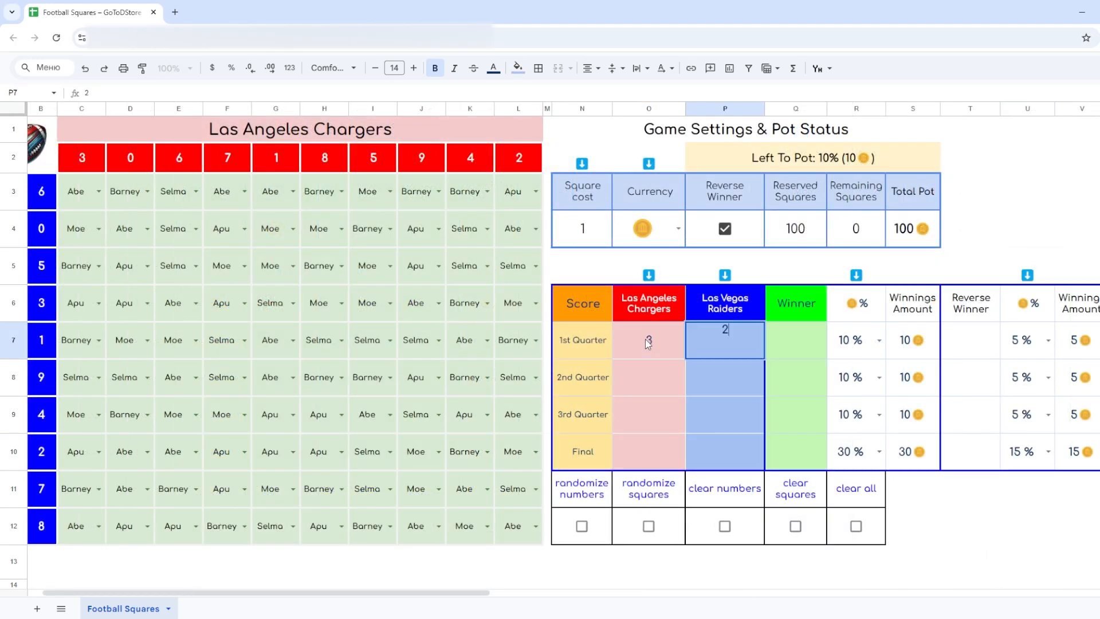
left_click(645, 338)
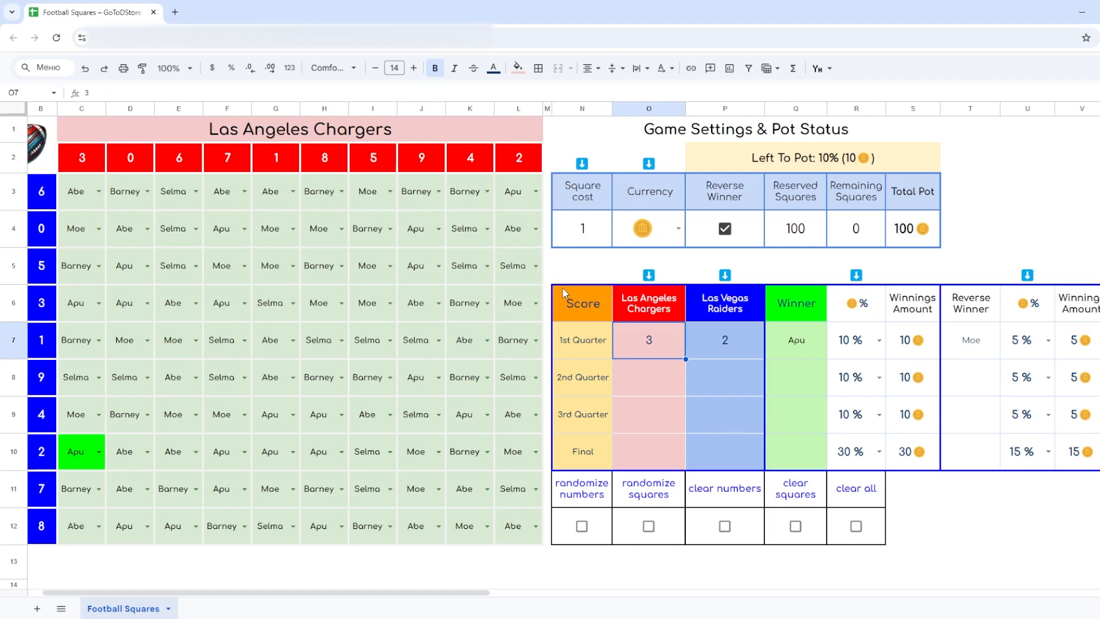
key("Down")
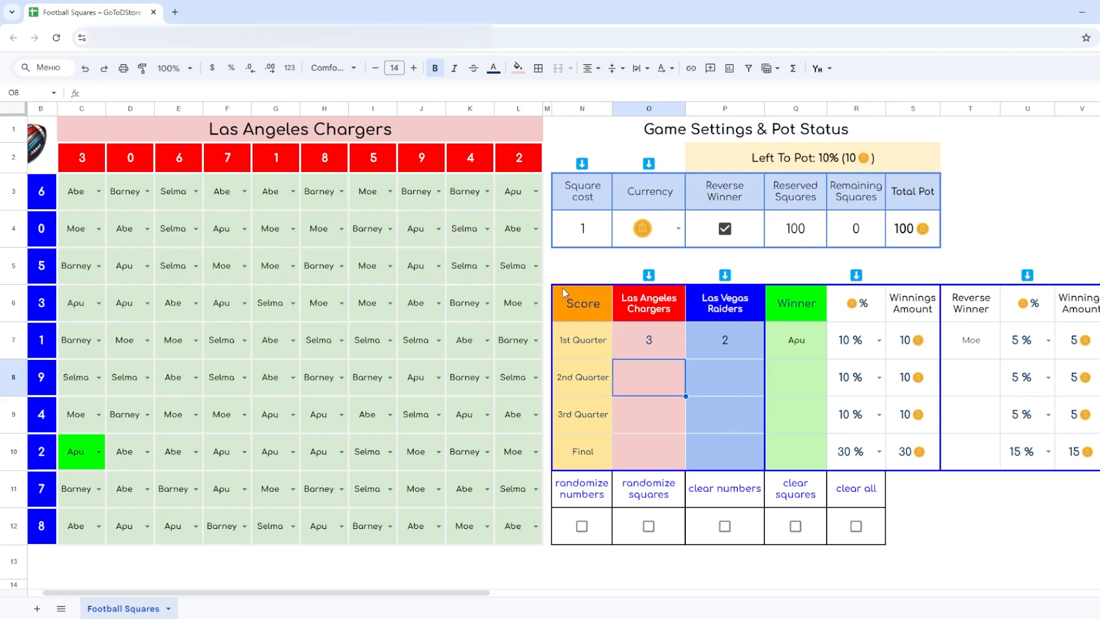
type("12")
key("Tab")
type("14")
key("Return")
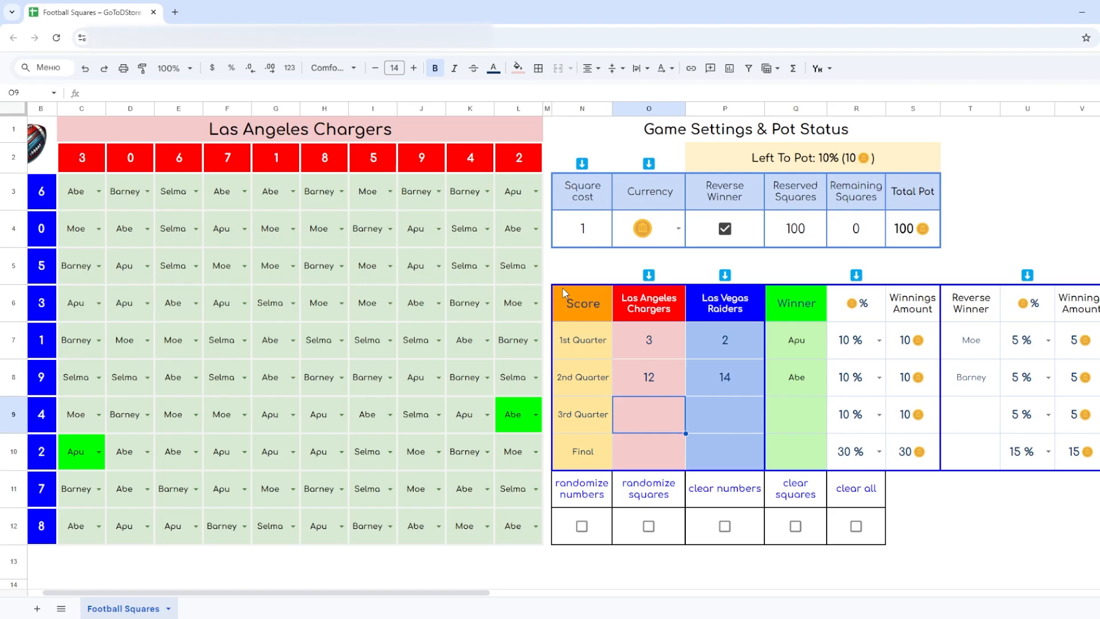
- Enter the Chargers and Raiders scores as 15 and 20 for the 3rd Quarter and 17 and 24 for the Final
type("15")
key("Tab")
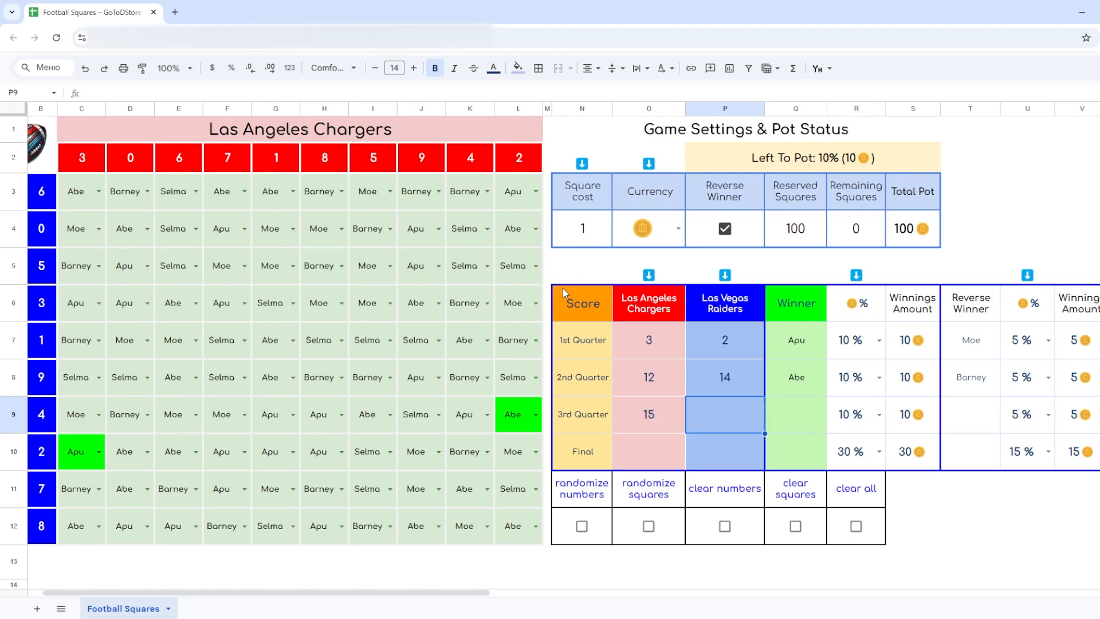
type("20")
key("Return")
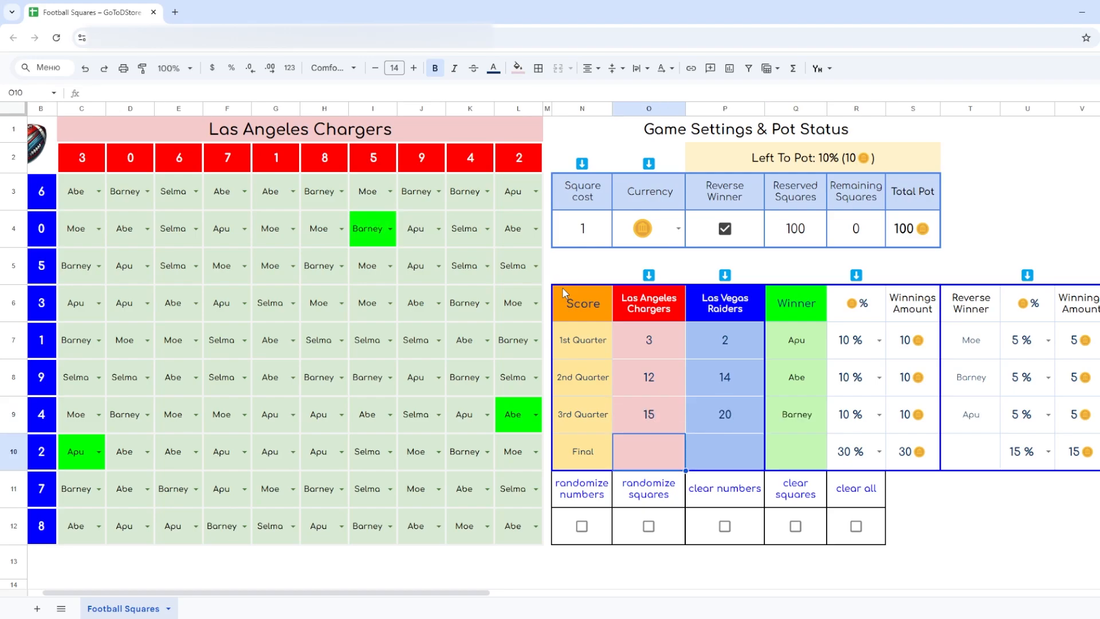
type("17")
key("Tab")
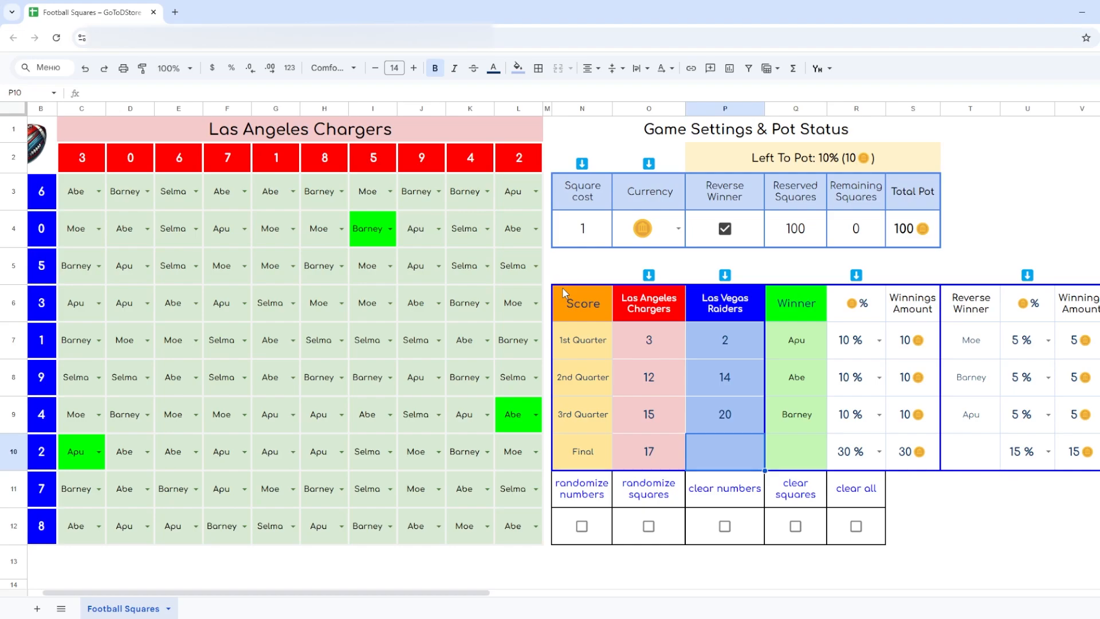
type("24")
left_click(562, 287)
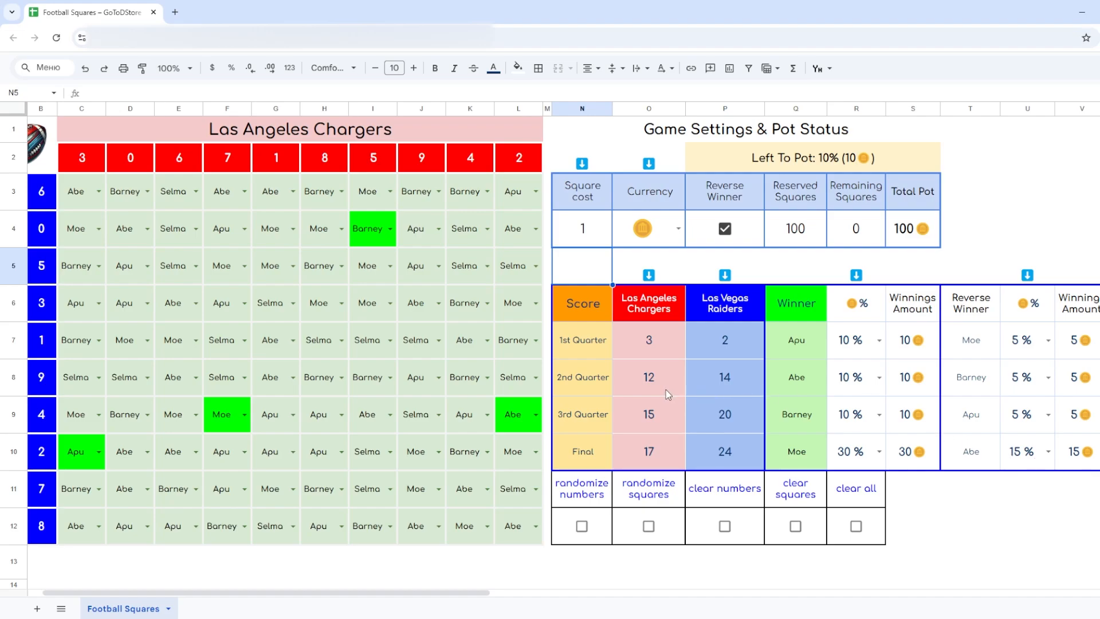
- Compare the 2nd Quarter scores of both teams with the matching row and column numbers in the grid
left_click(650, 388)
left_click(729, 387)
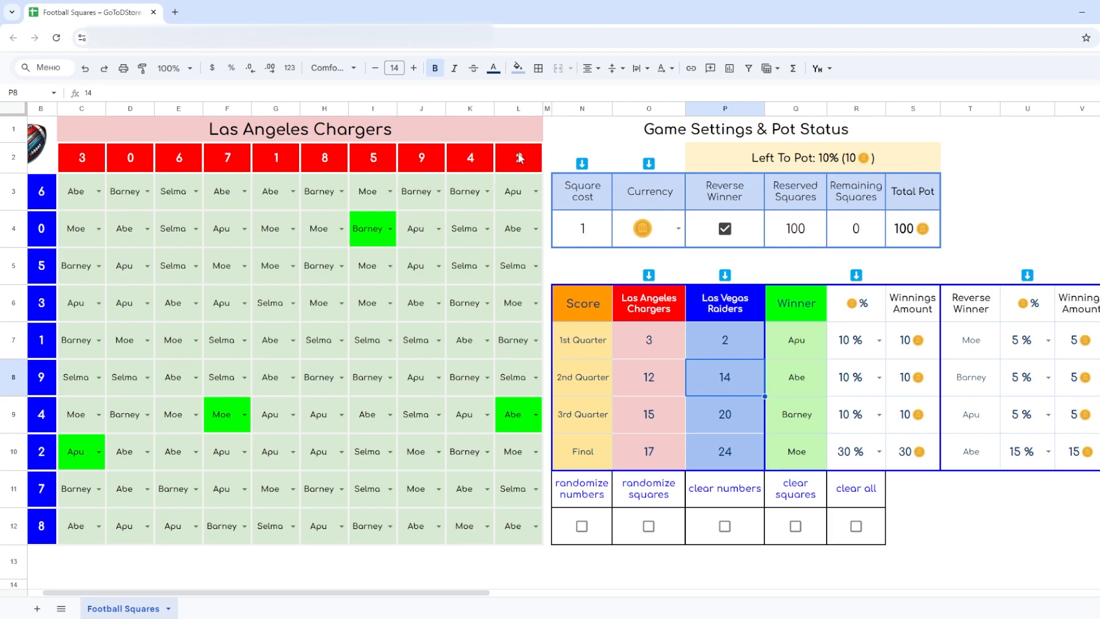
scroll(519, 157, "left", 1)
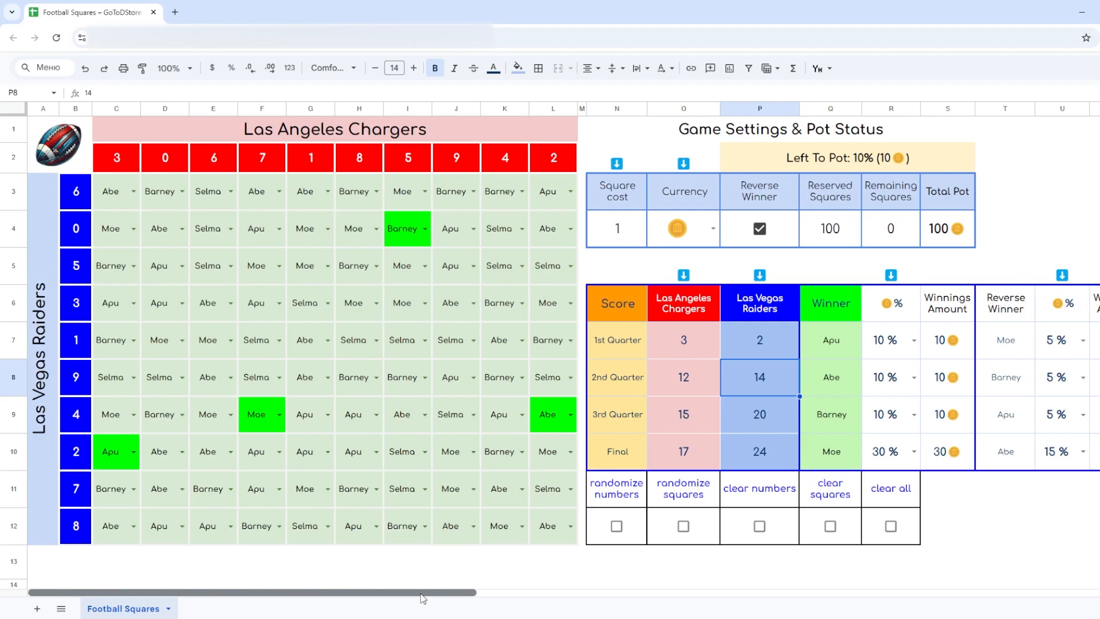
- Trace Chargers column 2 and Raiders row 4 to their shared square and compare it with the 2nd Quarter winner
left_click(543, 155)
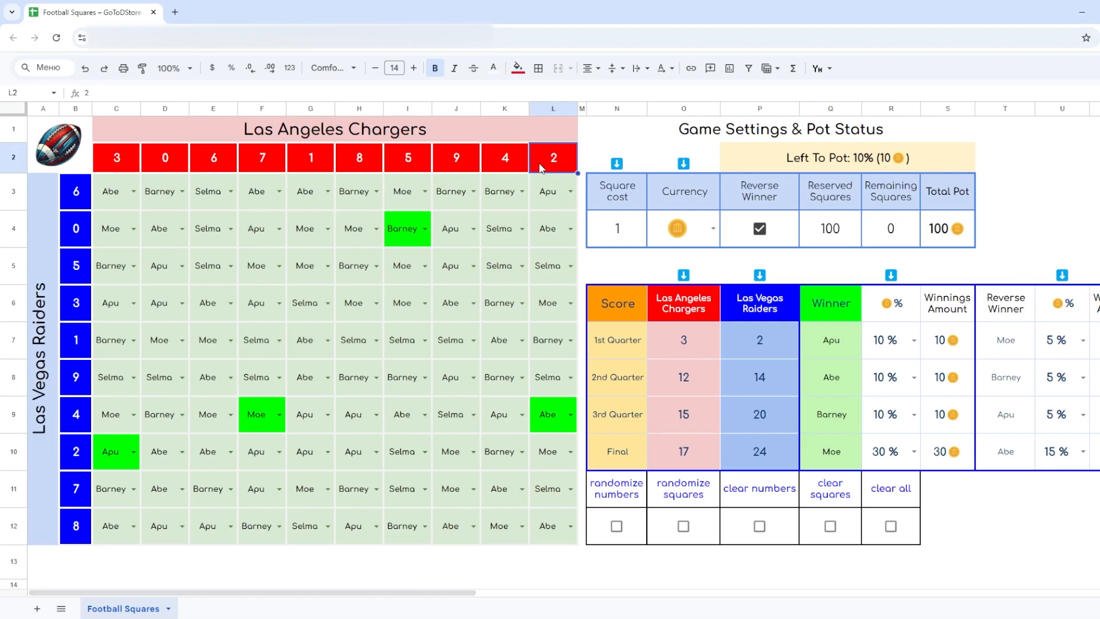
left_click(77, 424)
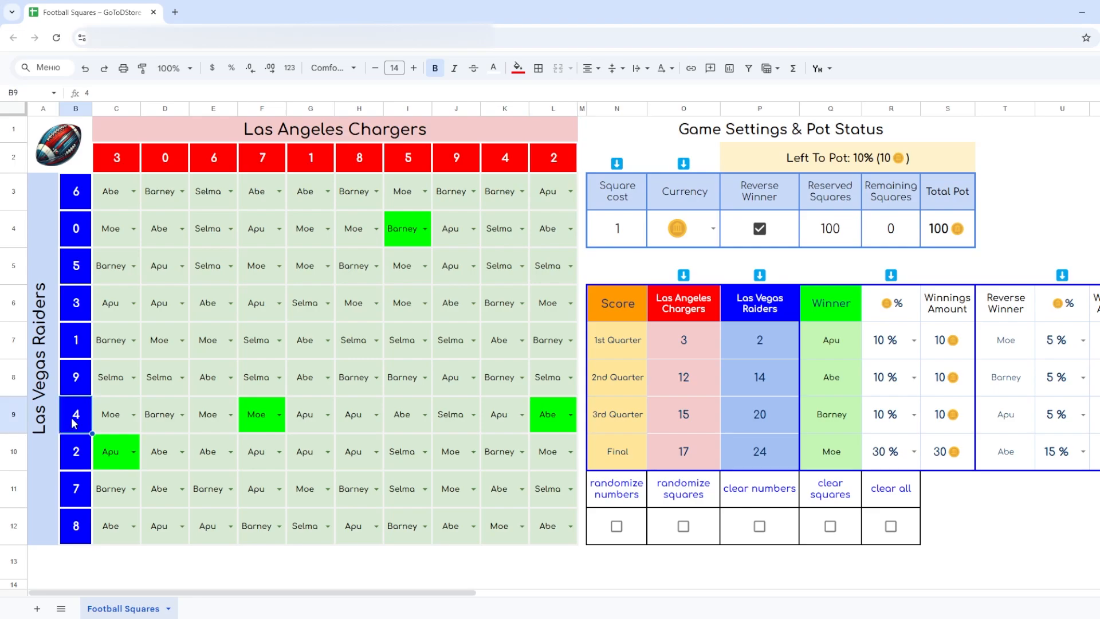
left_click(544, 416)
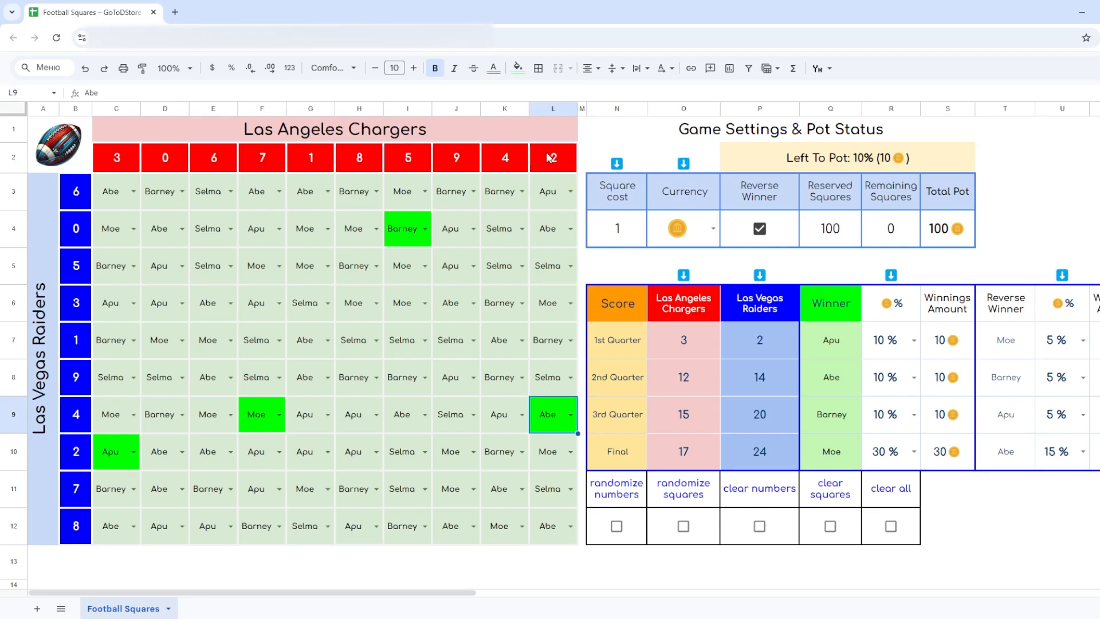
left_click_drag(549, 160, 545, 412)
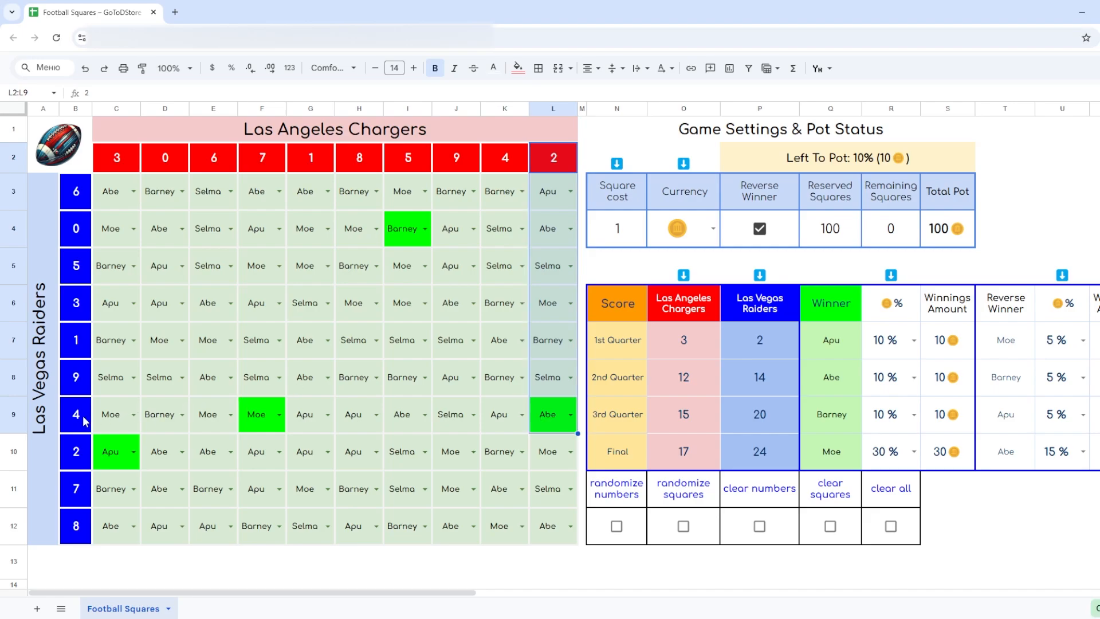
left_click_drag(77, 423, 545, 417)
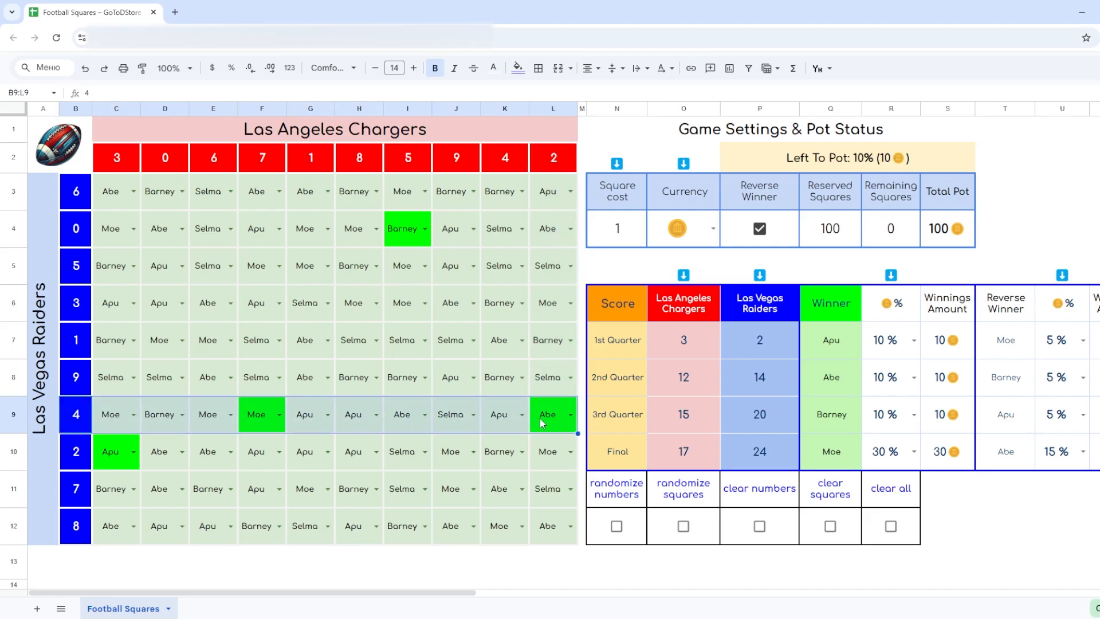
left_click(549, 419)
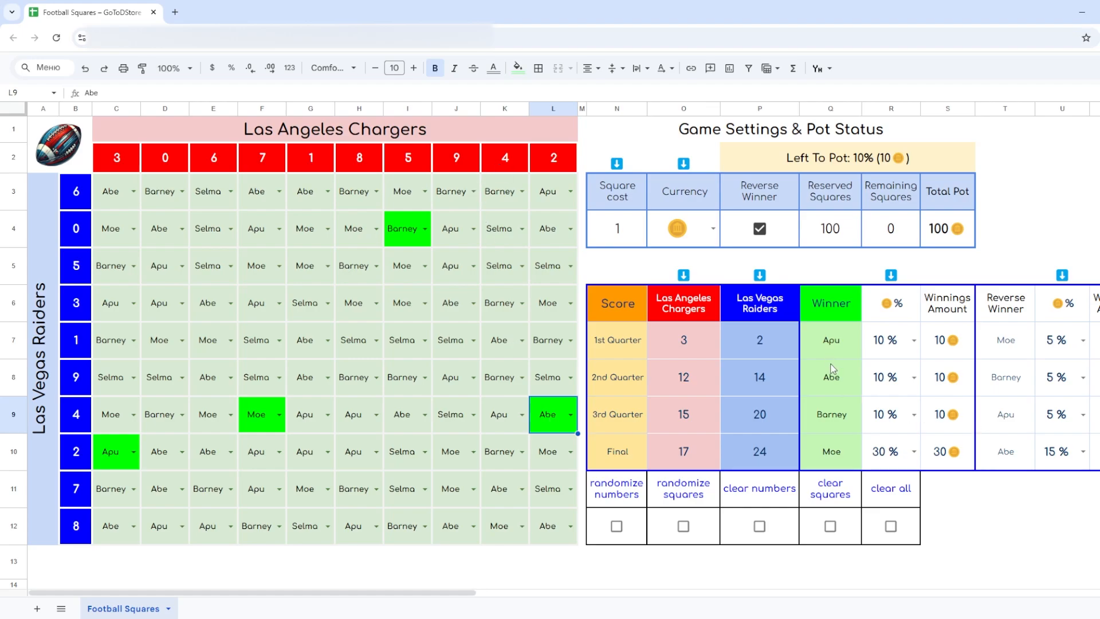
left_click(831, 395)
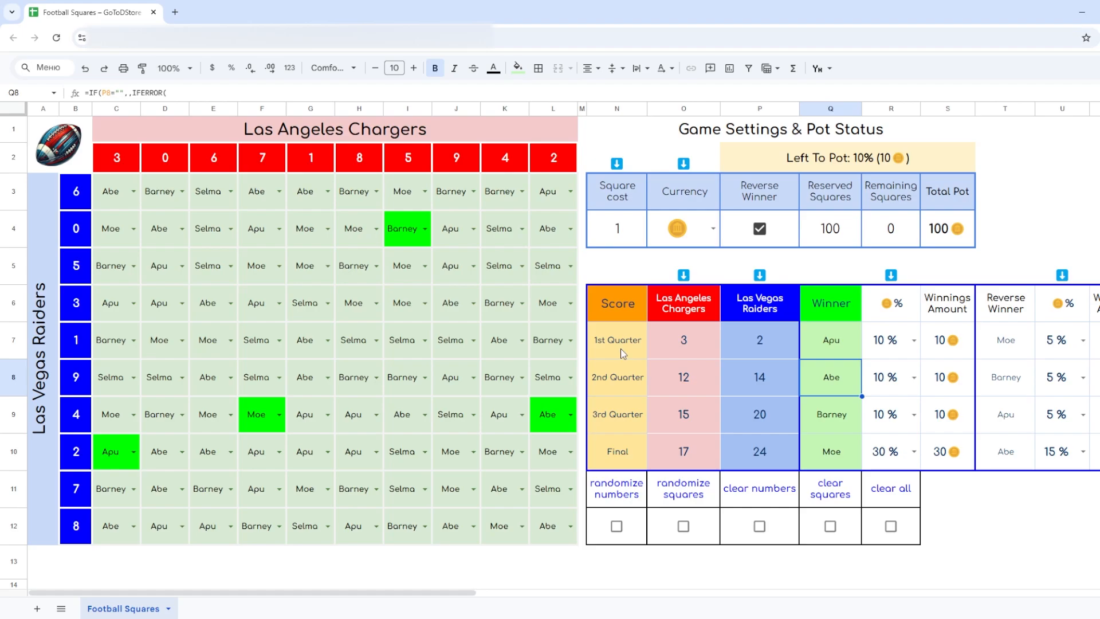
- Trace Chargers column 4 and Raiders row 2 to their shared square and compare it with the 2nd Quarter reverse winner
left_click(507, 163)
left_click_drag(507, 163, 491, 453)
left_click_drag(78, 455, 497, 458)
left_click(499, 457)
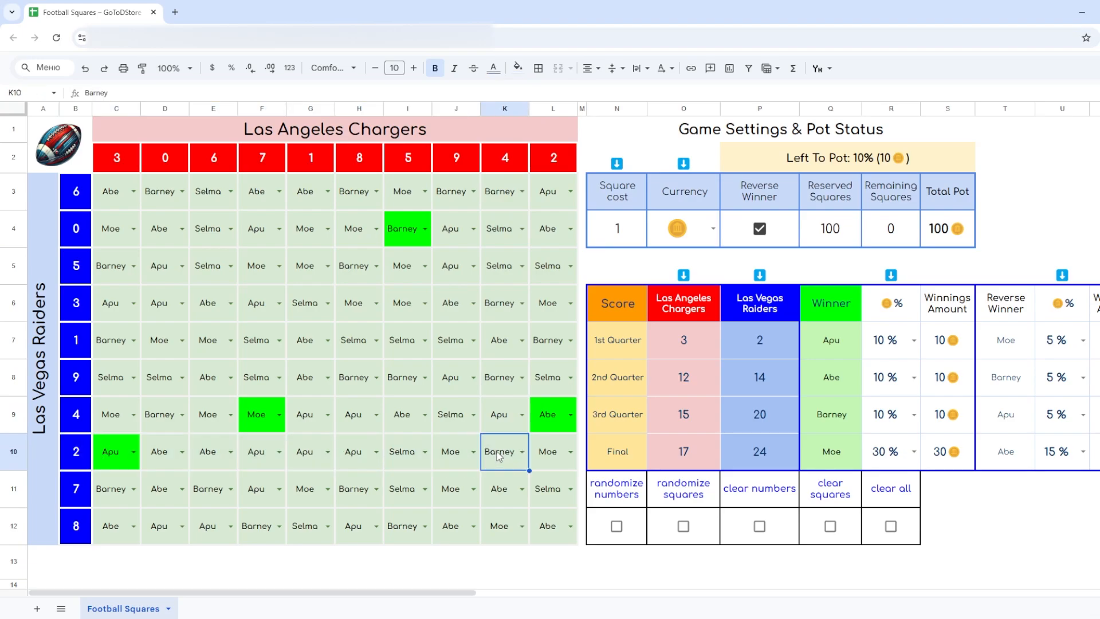
left_click(1017, 385)
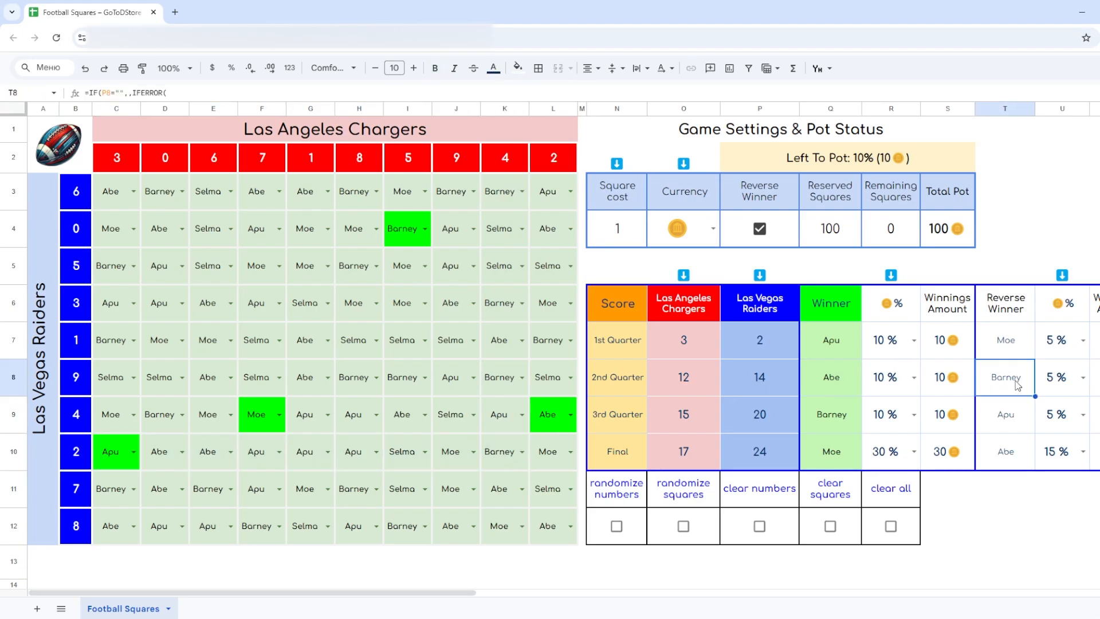
- Examine the Tournament Results table with each winner's payout, total pot, total spent and remaining funds
left_click_drag(368, 590, 771, 617)
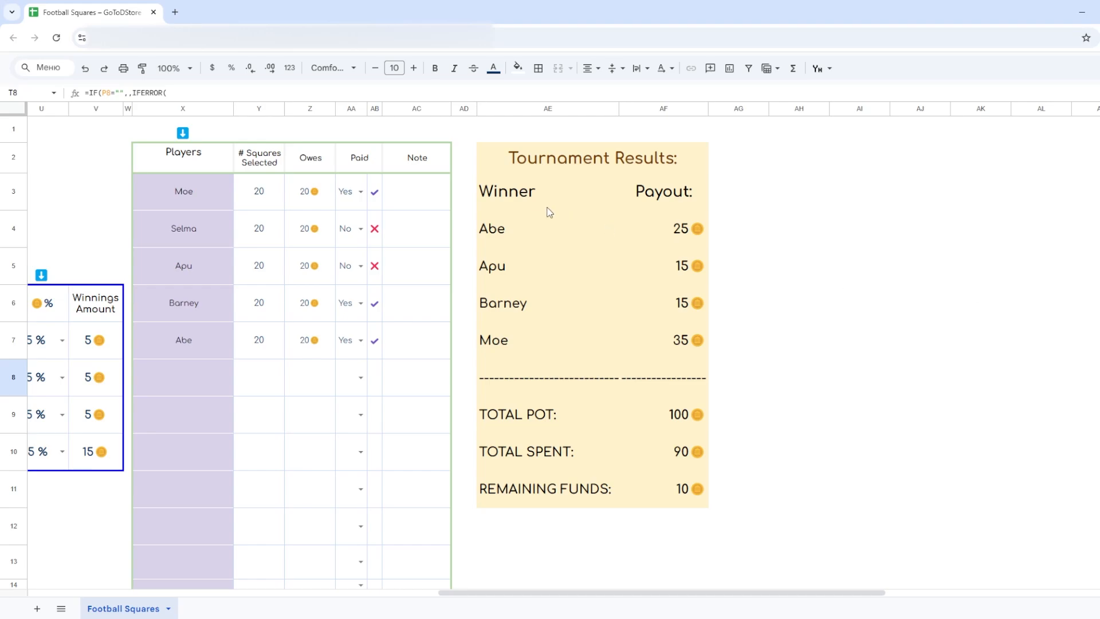
left_click(578, 164)
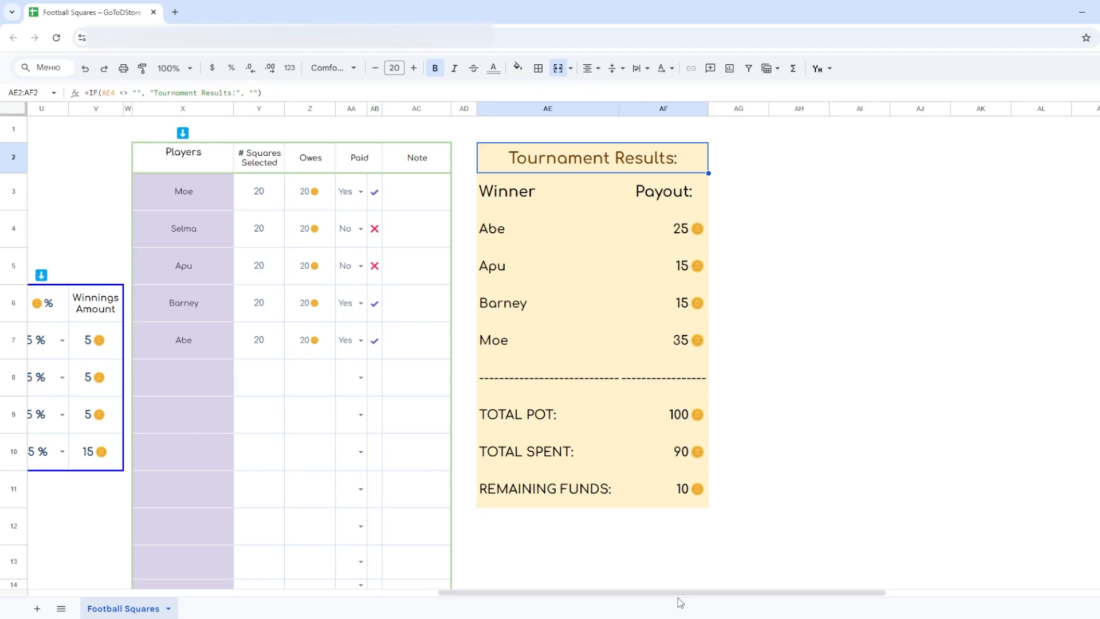
- Return to the game grid and run the clear all option to reset the sheet
left_click_drag(680, 602, 232, 608)
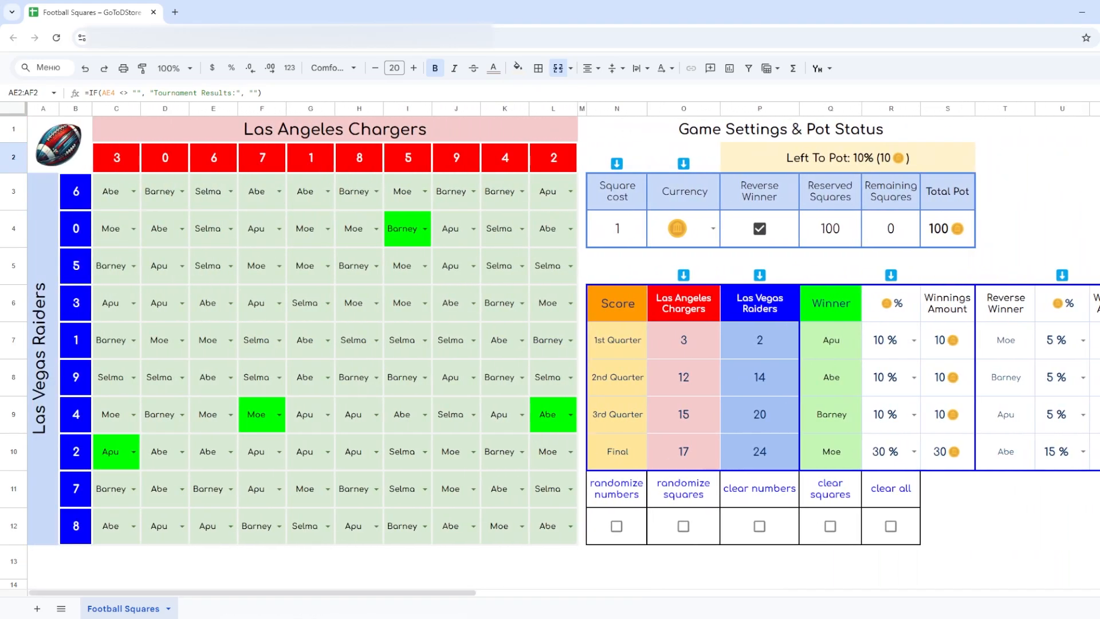
left_click(890, 526)
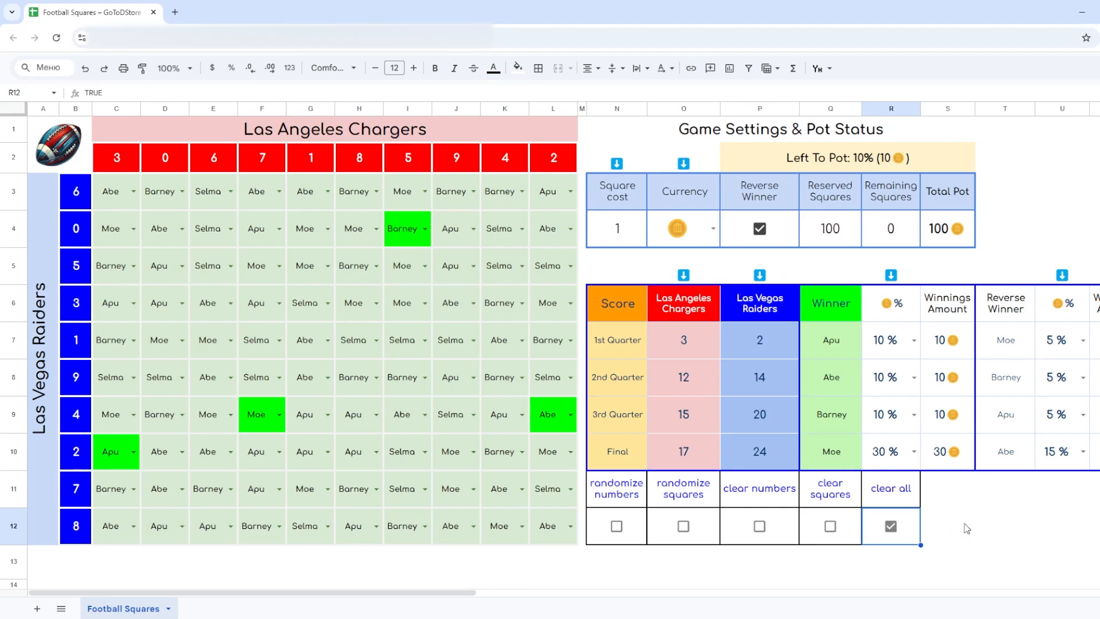